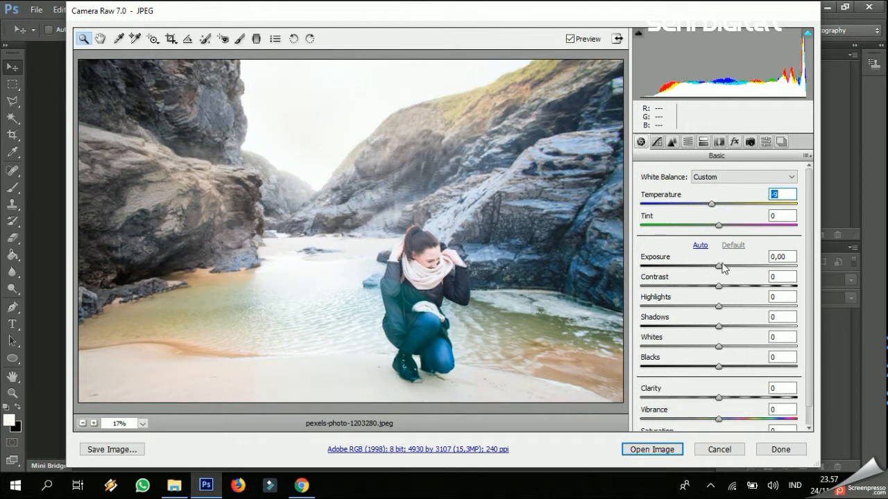
Set Exposure to -0,90, Contrast to +88, Highlights to +35, Shadows to +43 and Whites to +2 for the beach photo
mouse_move(719, 266)
mouse_down()
mouse_move(698, 264)
mouse_move(703, 269)
mouse_up()
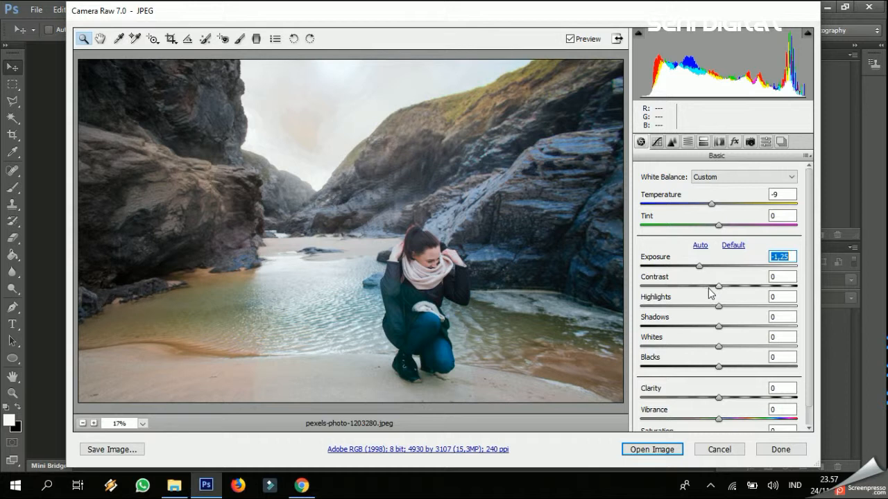
drag(701, 268, 787, 291)
drag(719, 305, 756, 316)
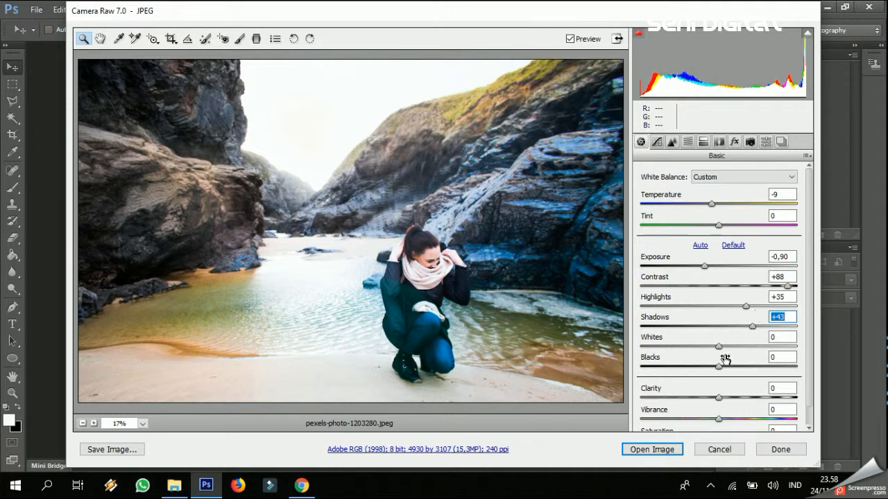
mouse_move(719, 345)
mouse_down()
mouse_move(702, 348)
mouse_move(747, 347)
mouse_move(724, 350)
mouse_up()
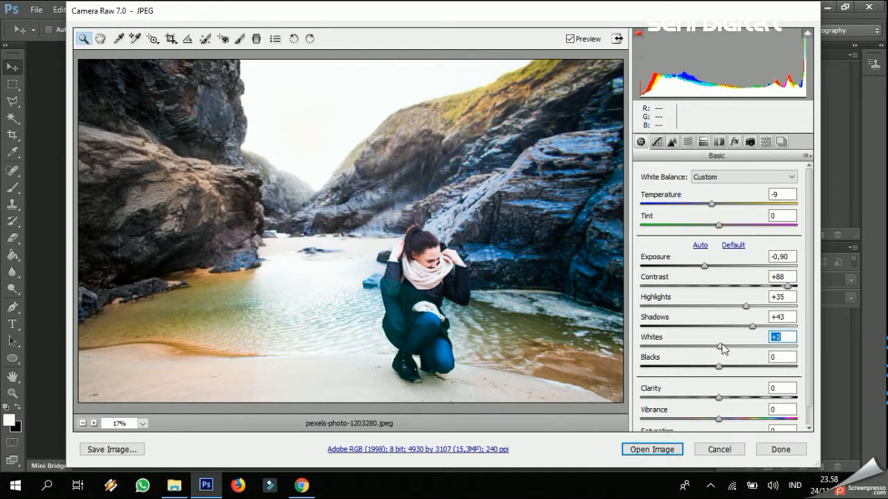
Set the photo's Clarity to +14, Vibrance to +29 and Saturation to +14
scroll(718, 347, down, 1)
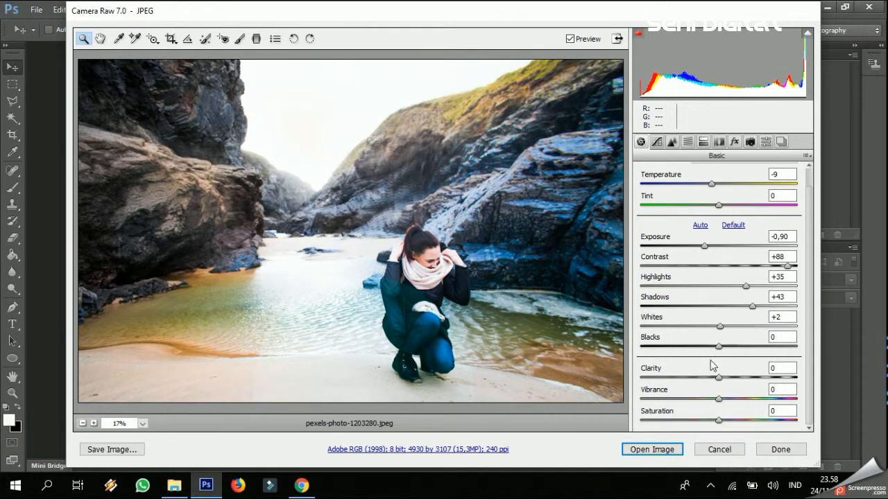
mouse_move(719, 378)
mouse_down()
mouse_move(761, 375)
mouse_move(727, 368)
mouse_move(690, 377)
mouse_move(730, 378)
mouse_up()
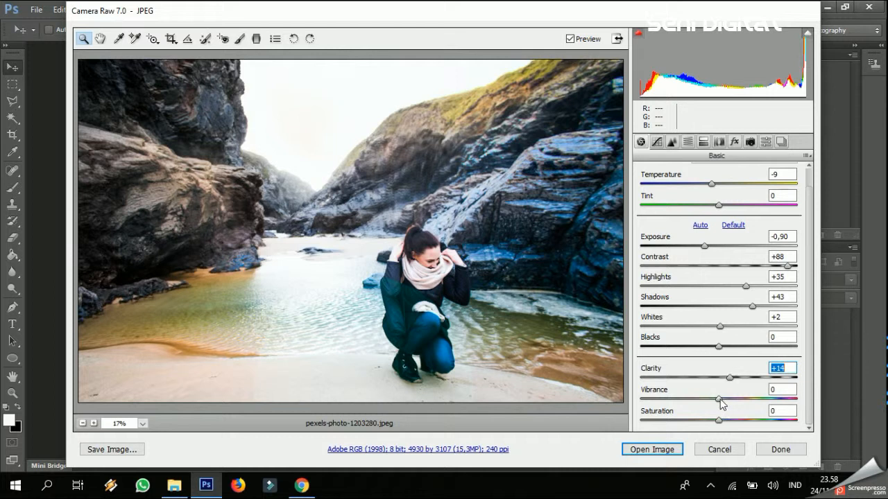
drag(719, 400, 730, 422)
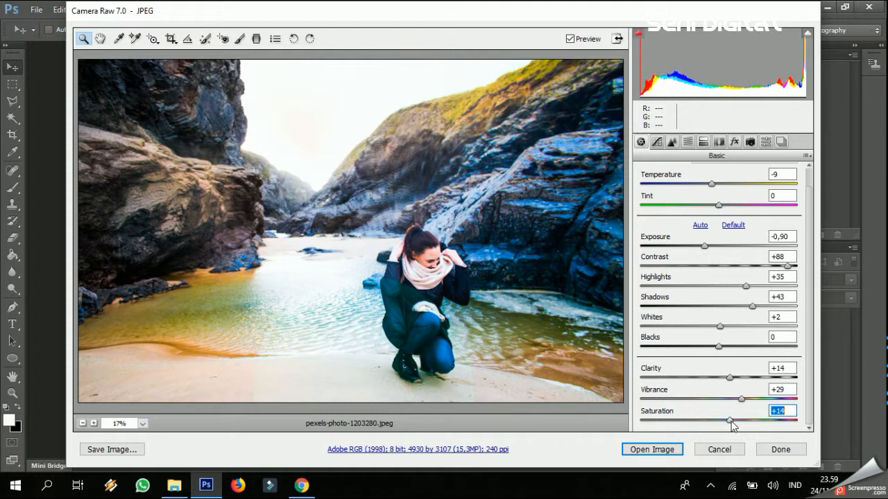
Warm the photo to Temperature +1 and darken its Exposure to -1,15
mouse_move(710, 183)
mouse_down()
mouse_move(728, 192)
mouse_move(720, 185)
mouse_up()
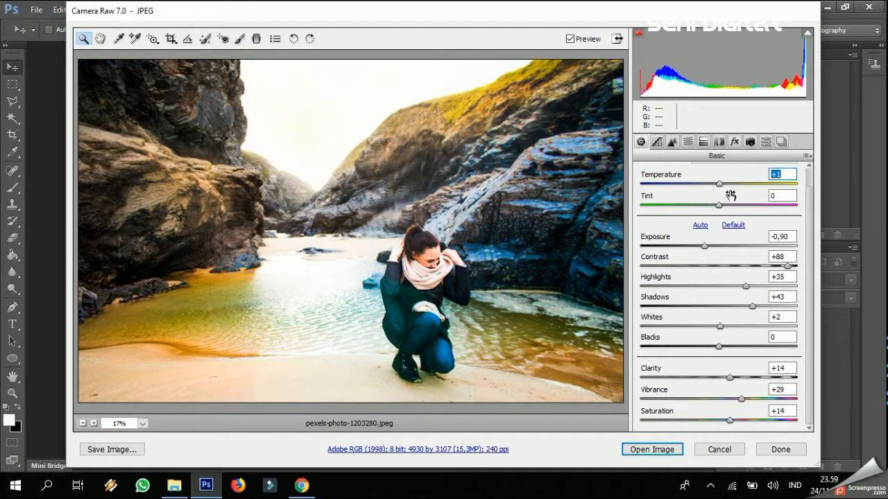
mouse_move(702, 247)
mouse_down()
mouse_move(691, 248)
mouse_move(705, 248)
mouse_up()
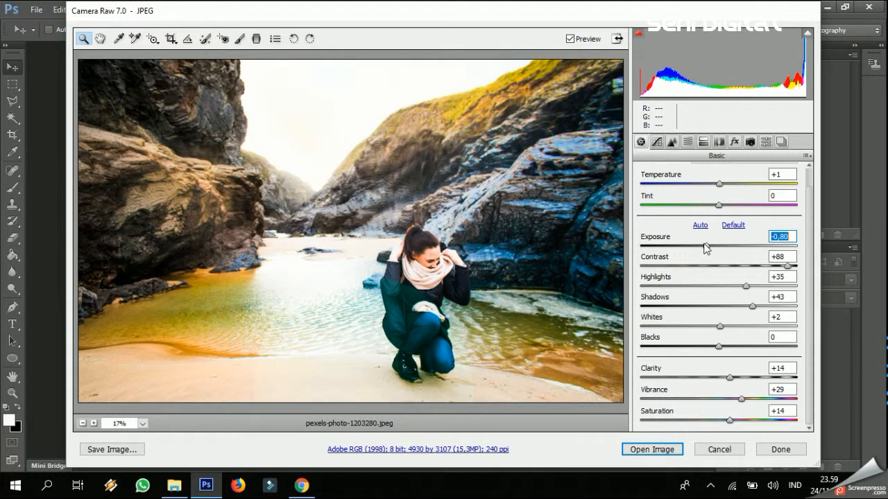
drag(705, 249, 699, 248)
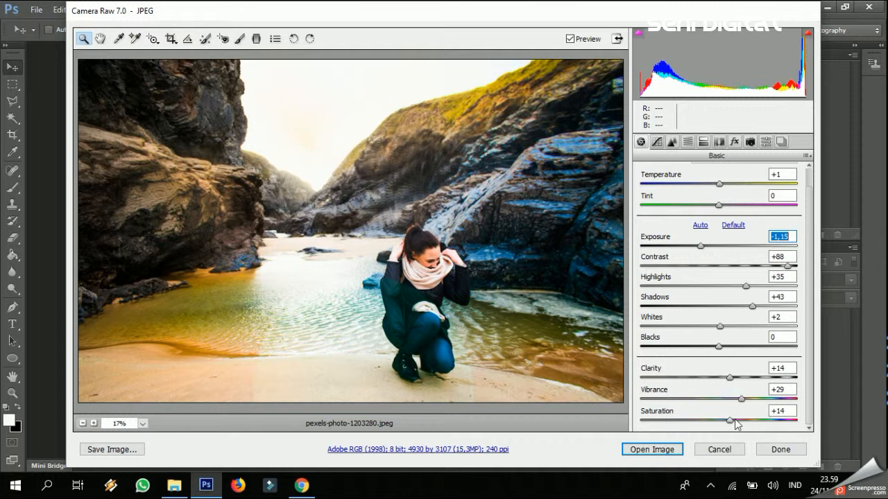
Reduce the photo's Vibrance to +18 and its Saturation to +4
mouse_move(742, 401)
mouse_down()
mouse_move(731, 401)
mouse_move(742, 404)
mouse_up()
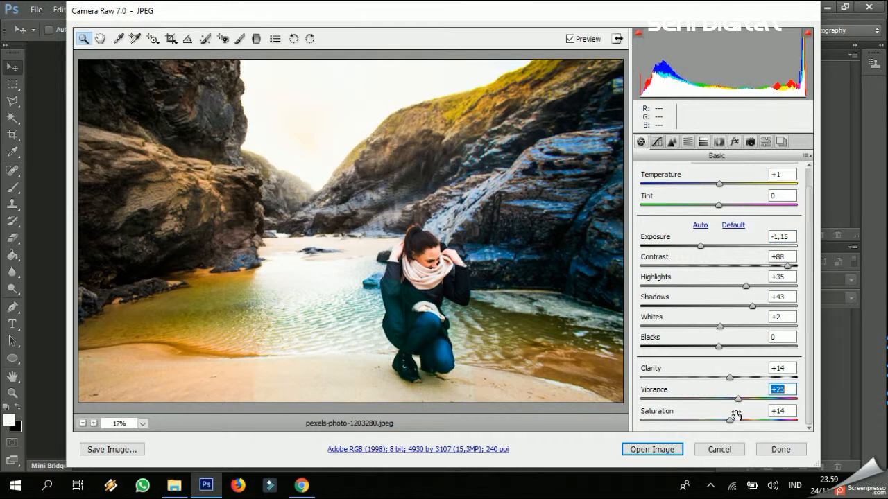
click(740, 402)
drag(740, 402, 733, 403)
click(732, 420)
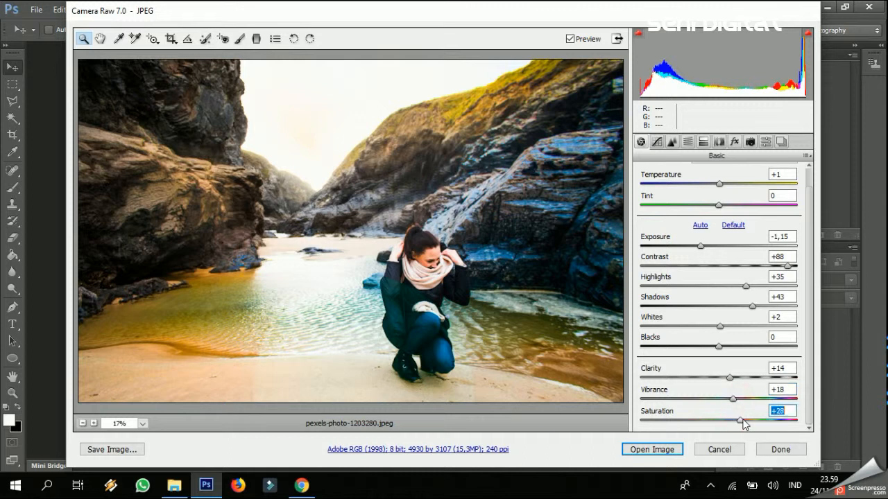
drag(743, 420, 723, 420)
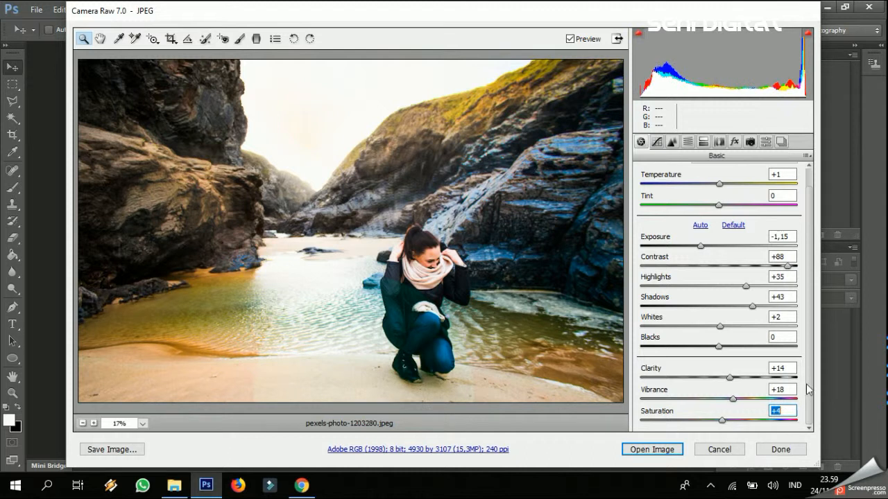
Lower the Contrast to +72 and compare the adjusted photo with its original settings
drag(808, 382, 808, 324)
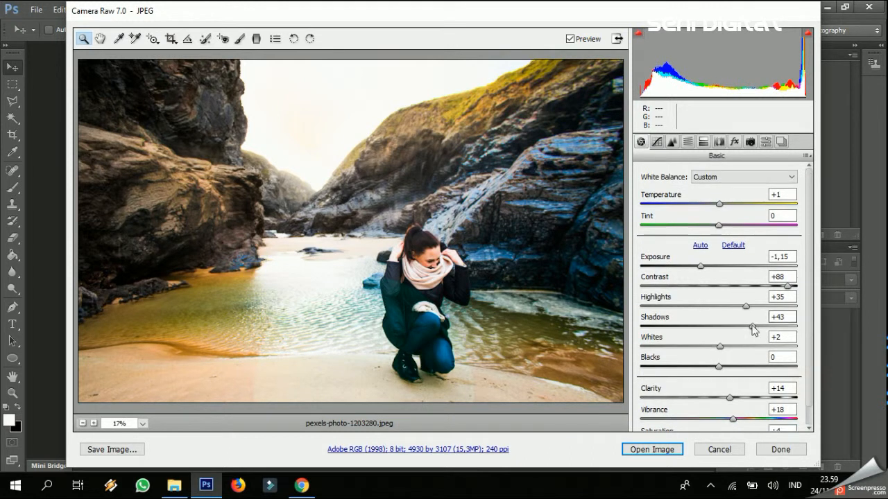
click(787, 284)
mouse_move(787, 285)
mouse_down()
mouse_move(762, 287)
mouse_move(776, 287)
mouse_up()
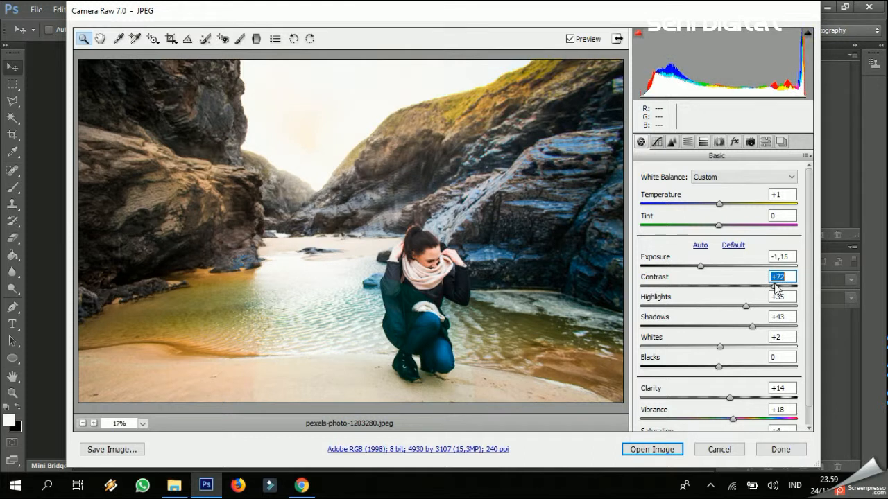
click(569, 40)
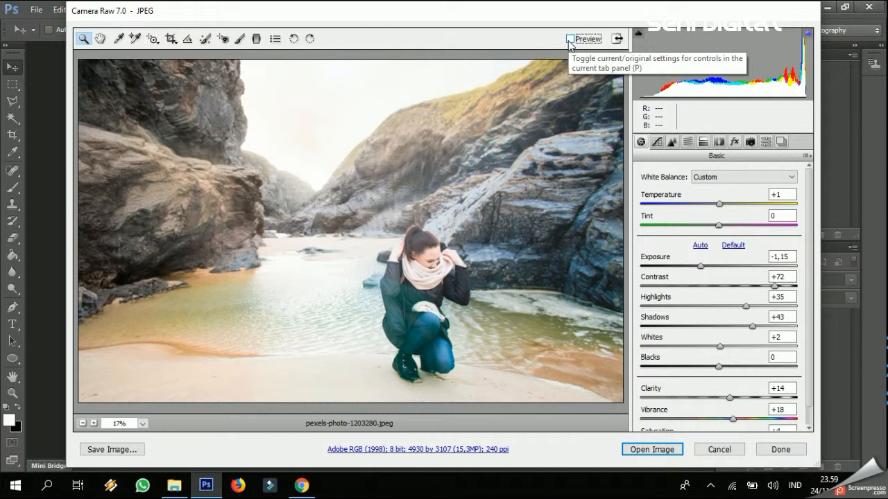
click(569, 39)
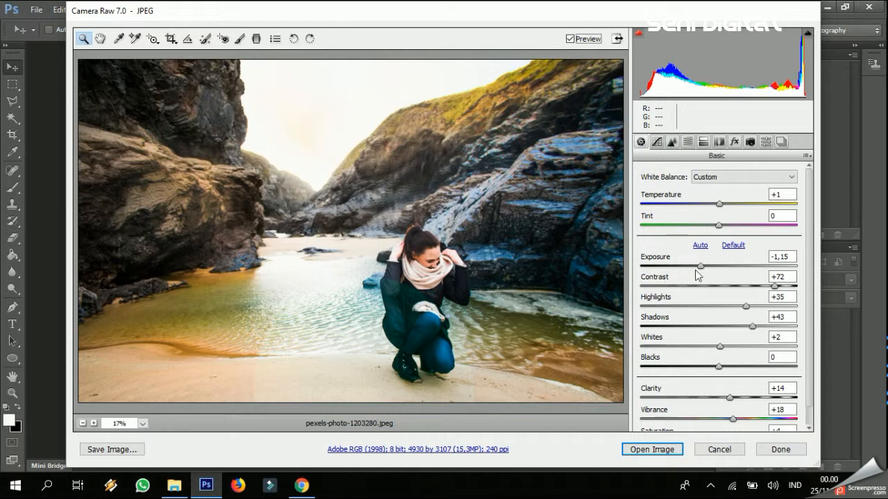
Set Shadows to +42, and try Temperature at +3 before returning it to +1
click(749, 323)
mouse_move(750, 326)
mouse_down()
mouse_move(738, 326)
mouse_move(754, 327)
mouse_up()
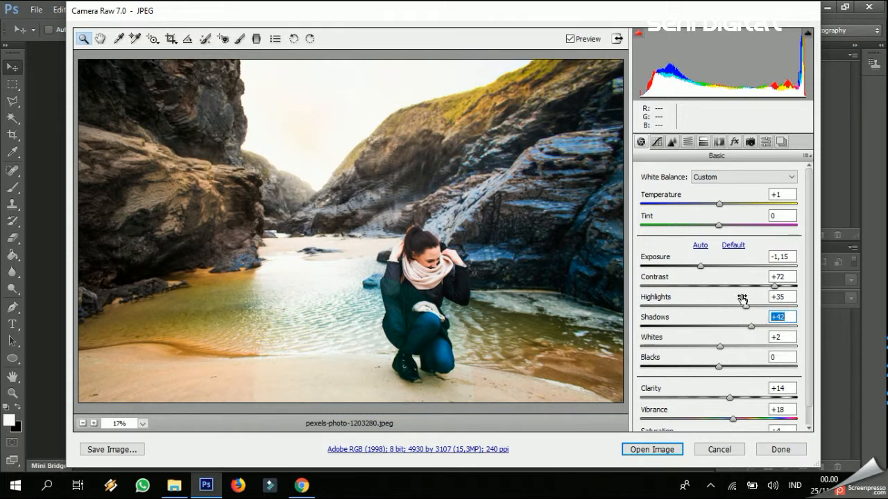
mouse_move(719, 204)
mouse_down()
mouse_move(709, 204)
mouse_move(719, 208)
mouse_up()
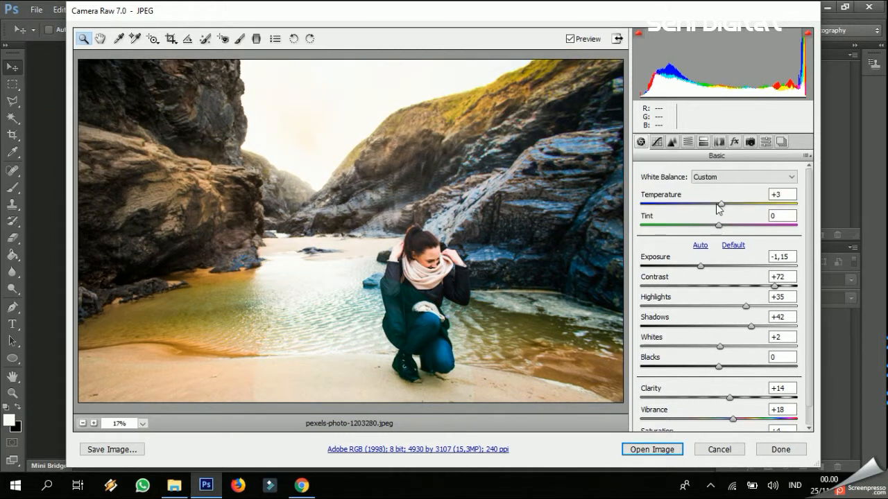
click(773, 195)
scroll(766, 203, down, 1)
scroll(765, 202, up, 1)
drag(724, 204, 720, 206)
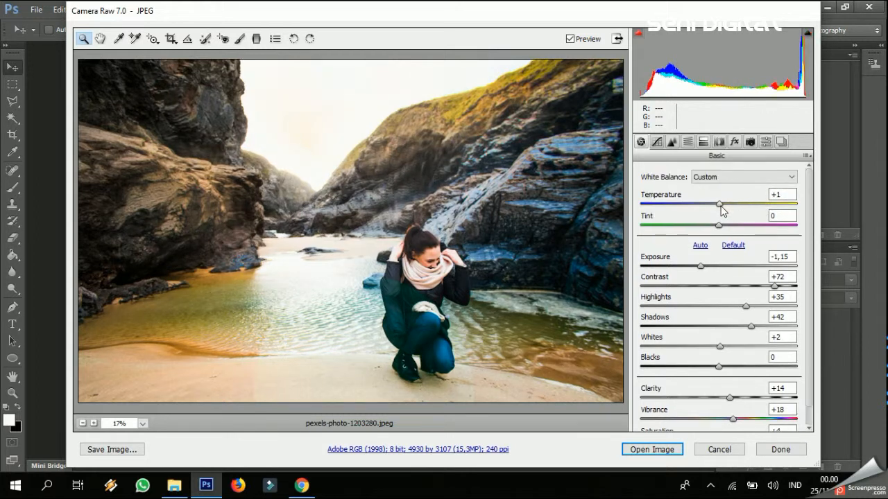
Compare the photo with its original settings once more and open the adjusted image in Photoshop
click(570, 39)
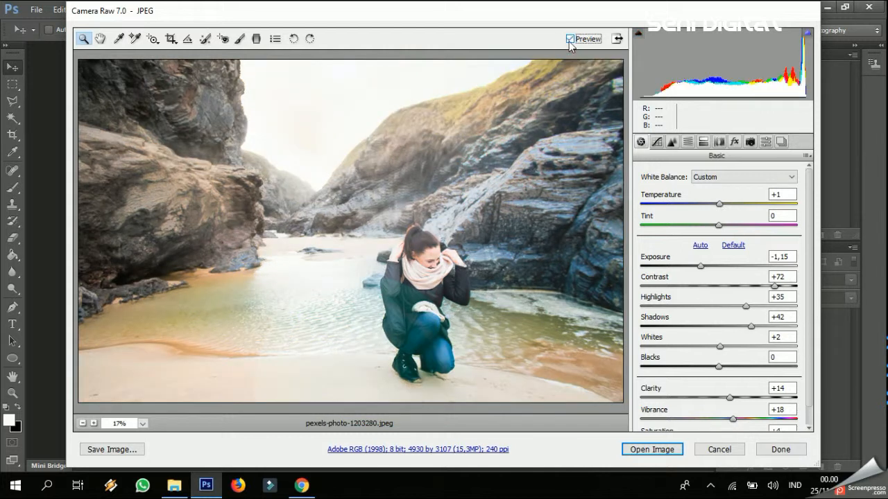
click(570, 40)
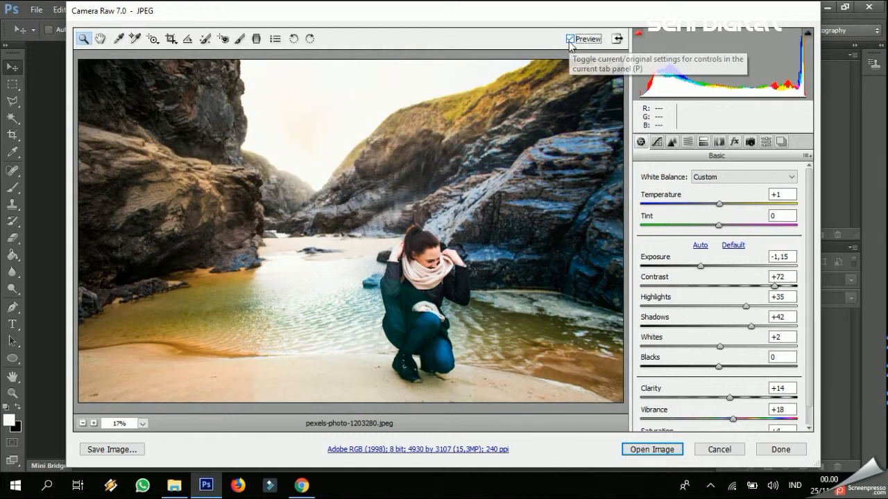
click(652, 449)
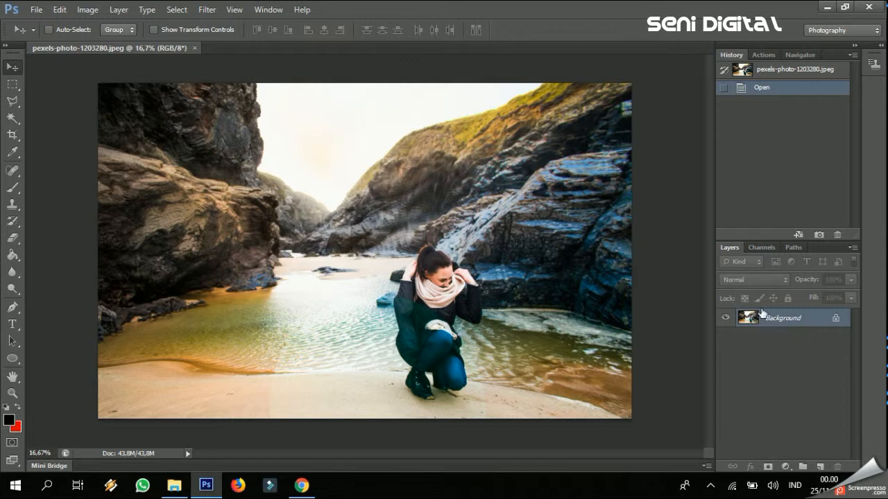
Add a Gradient Map adjustment layer above the background and choose the Black, White gradient preset
click(786, 468)
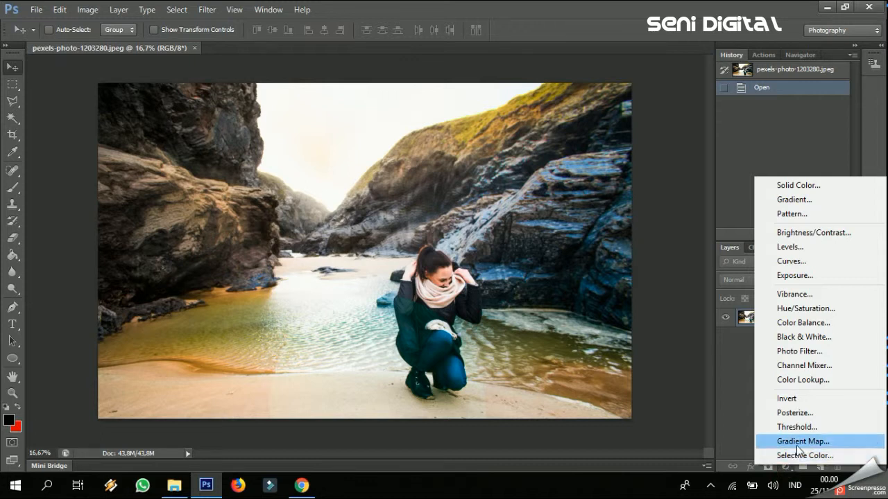
click(796, 444)
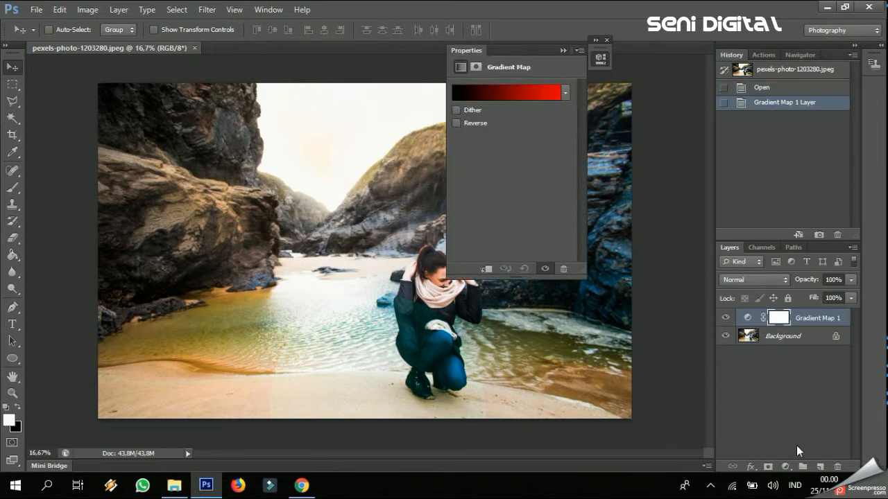
click(547, 93)
click(583, 128)
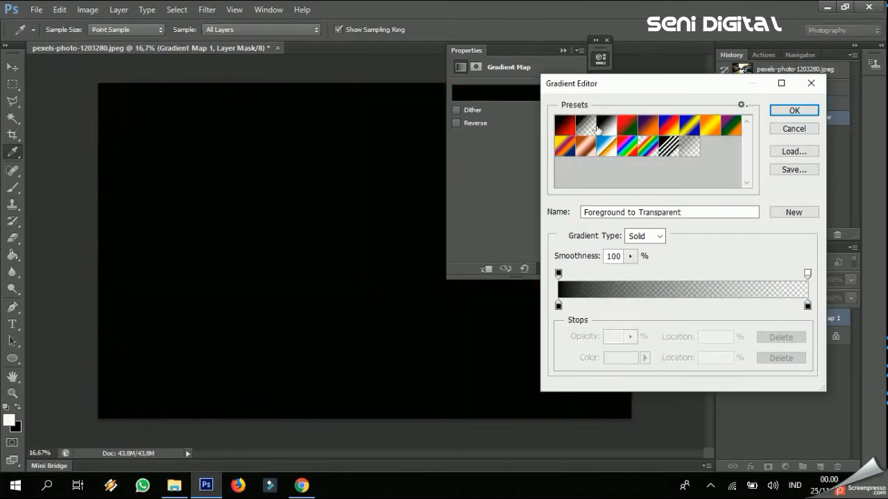
click(607, 127)
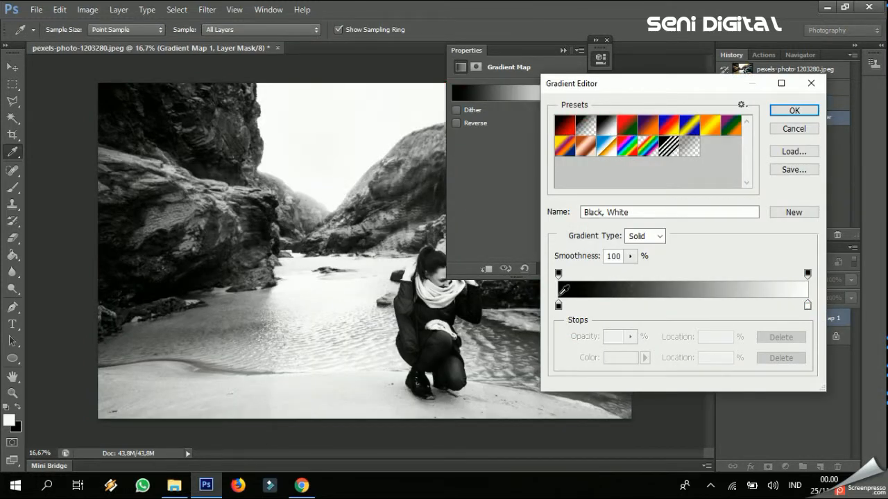
Shift the gradient's end opacity stop slightly inward and its white colour stop to 98%, apply the gradient and close its properties
drag(583, 275, 558, 275)
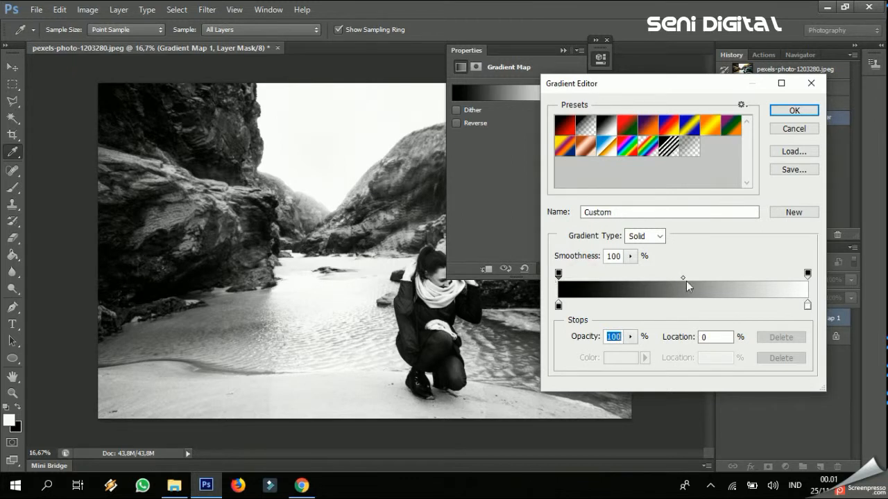
mouse_move(683, 281)
mouse_down()
mouse_move(699, 283)
mouse_move(658, 281)
mouse_move(685, 283)
mouse_up()
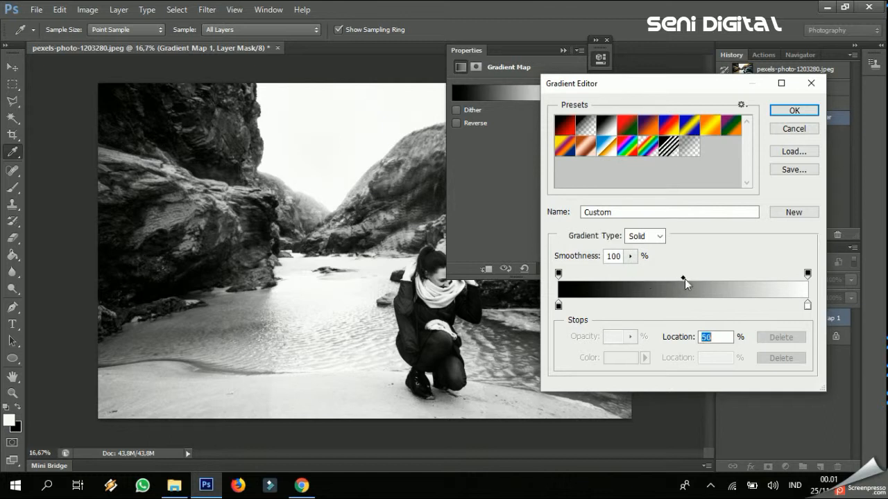
click(806, 274)
drag(806, 276, 804, 308)
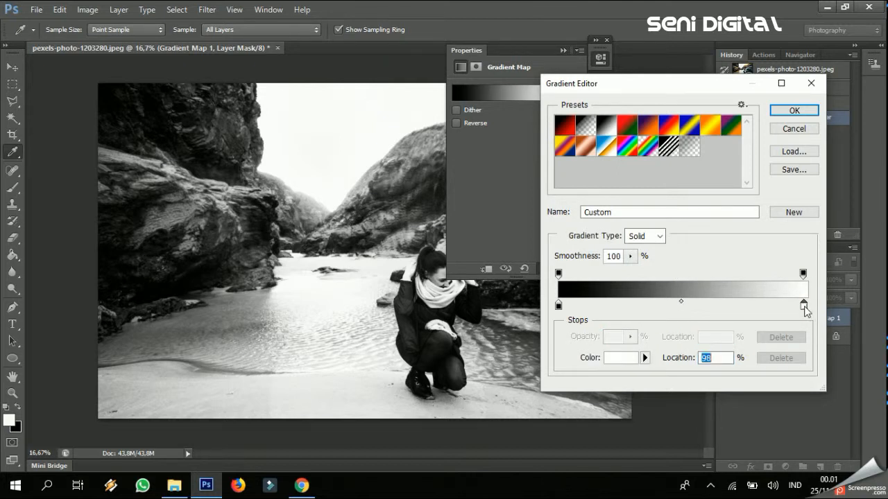
click(794, 110)
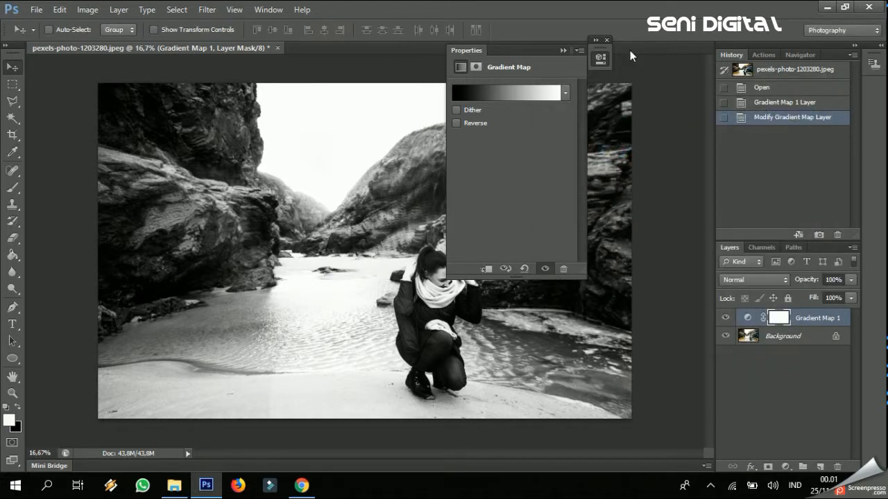
click(607, 40)
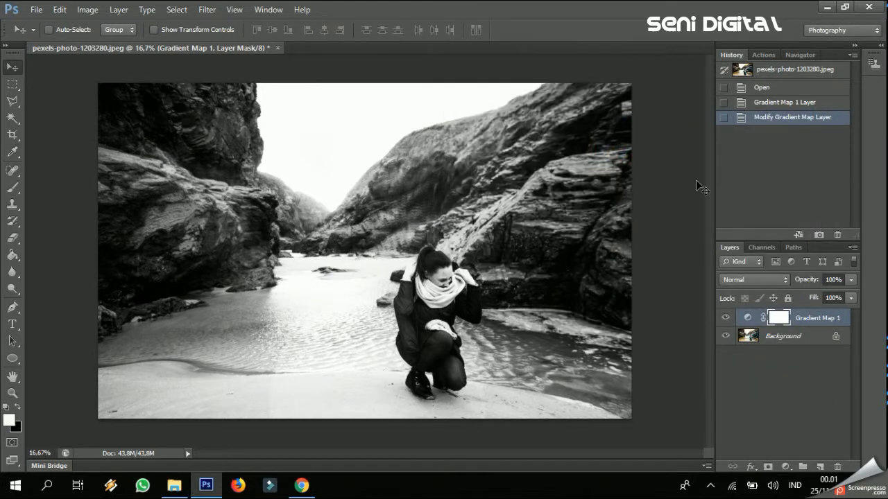
Set the gradient map layer's blend mode to Luminosity and toggle its visibility to compare the effect
click(767, 281)
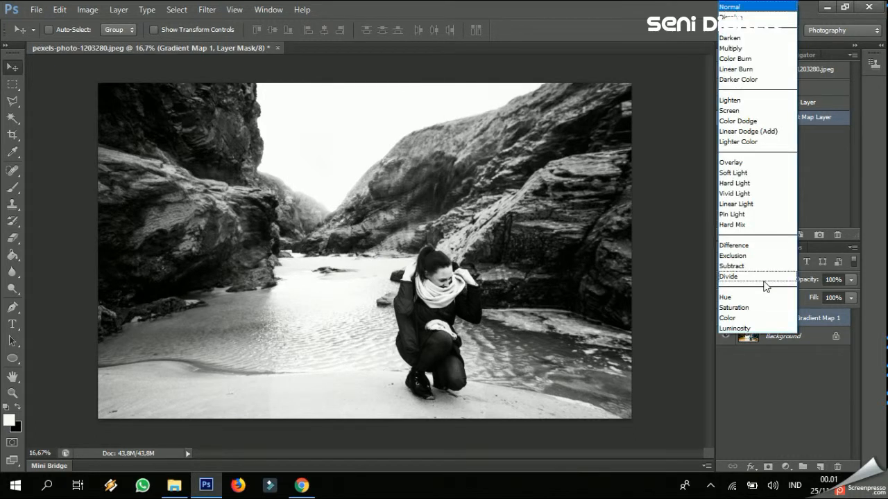
click(735, 328)
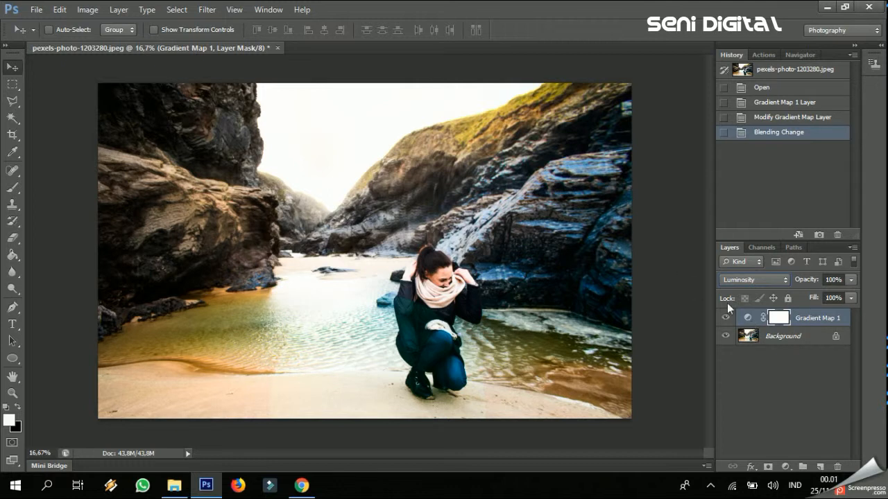
click(726, 317)
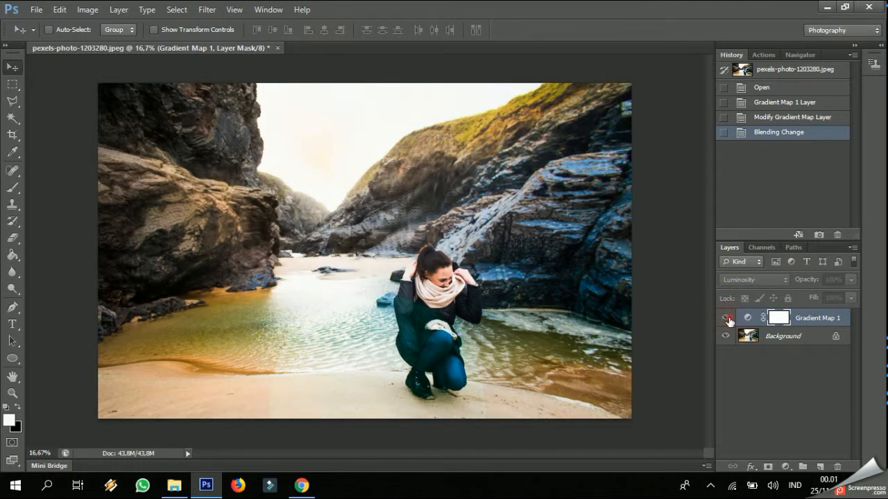
click(726, 318)
click(726, 318)
click(726, 318)
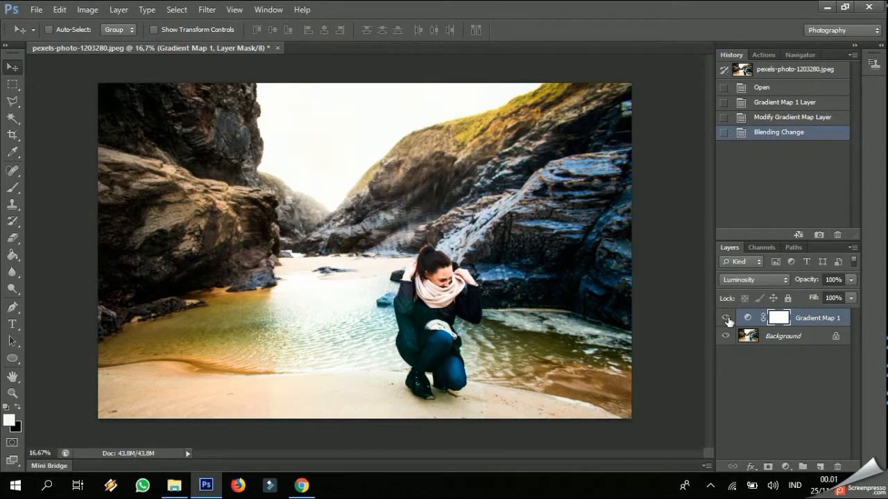
Toggle the gradient map layer's visibility once more to compare the beach photo with and without it
click(726, 317)
click(726, 318)
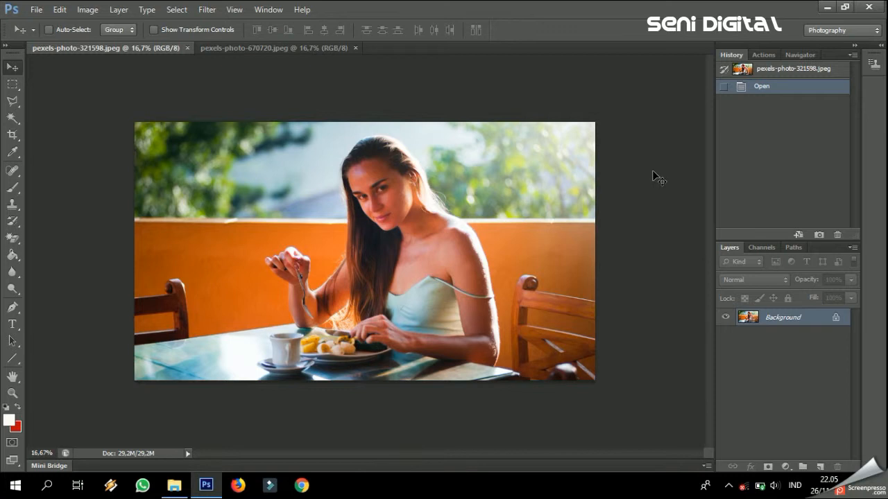
Add a Curves adjustment layer to the café portrait and shape its RGB curve with points at input 53, output 83 and input 160, output 166
click(812, 55)
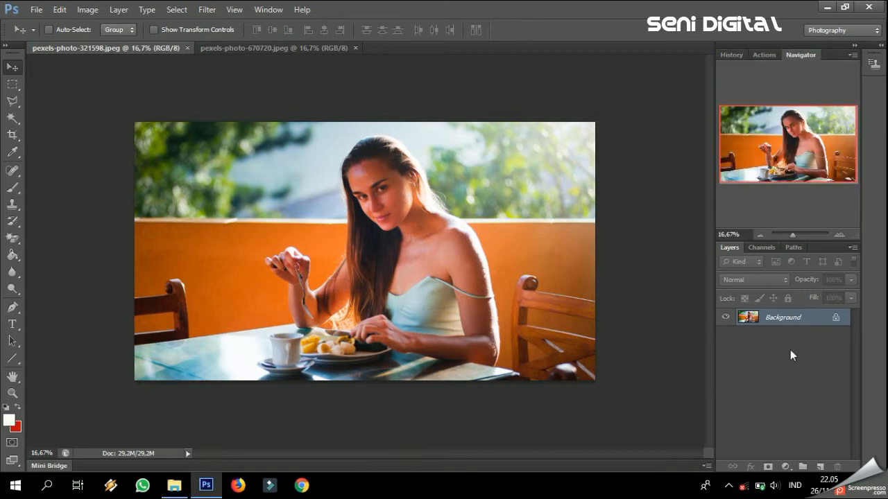
click(786, 467)
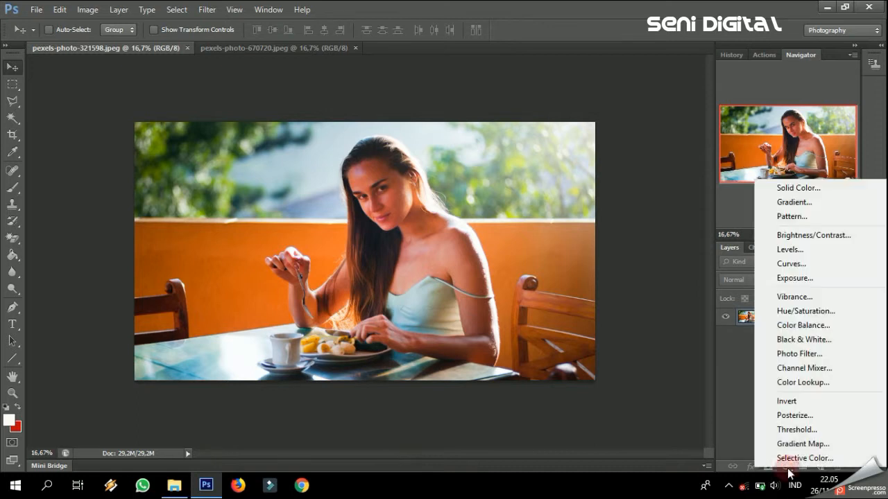
click(806, 265)
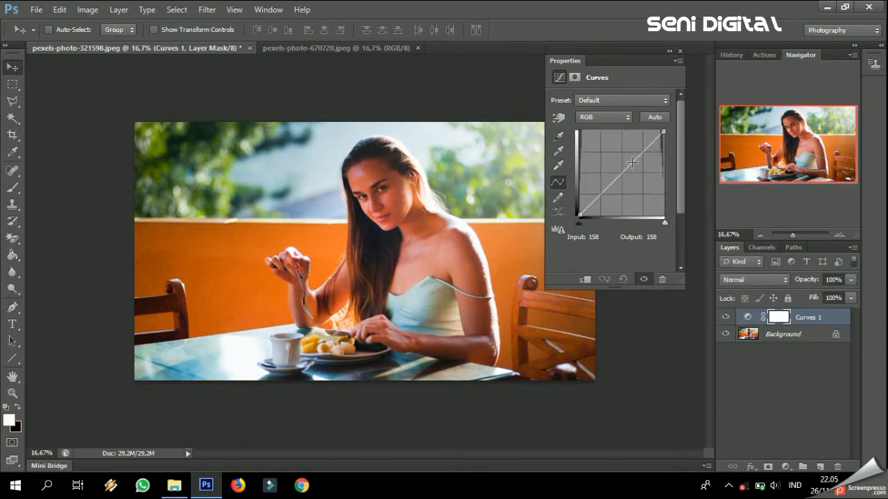
drag(632, 163, 596, 189)
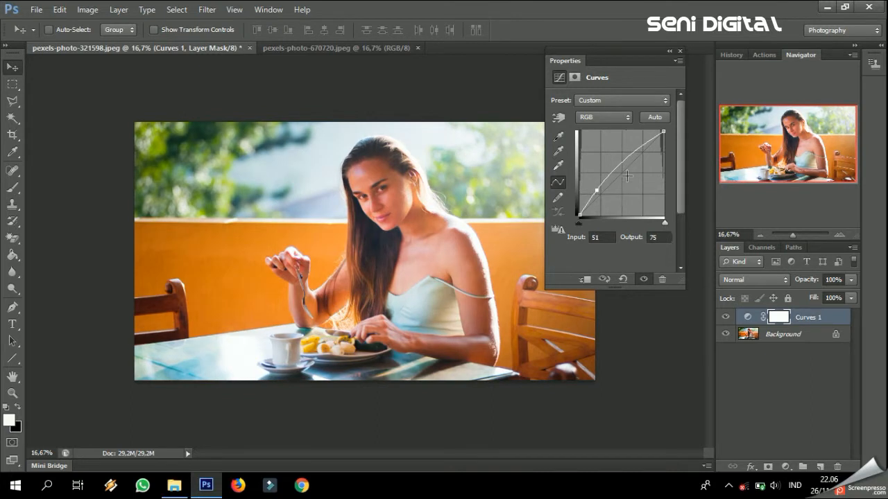
click(634, 153)
mouse_move(635, 154)
mouse_down()
mouse_move(642, 161)
mouse_move(632, 148)
mouse_move(631, 161)
mouse_up()
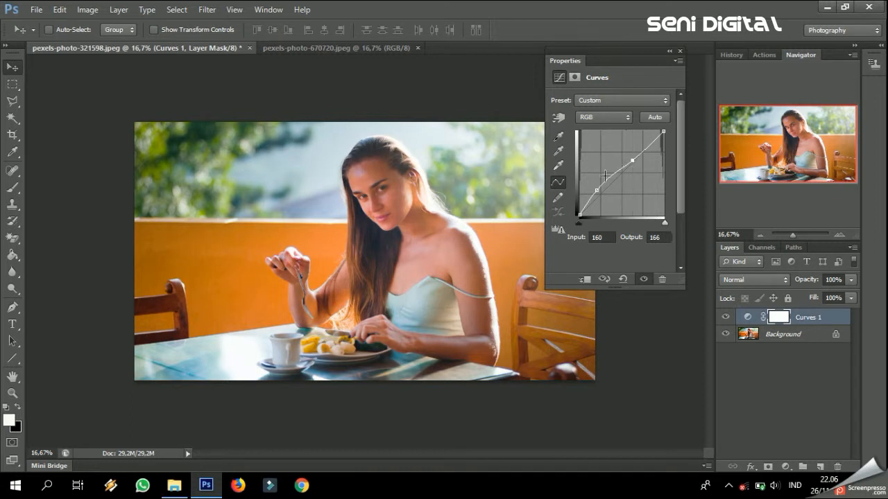
mouse_move(590, 188)
mouse_down()
mouse_move(588, 196)
mouse_move(597, 187)
mouse_up()
Lower the Red channel's curve with points at input 182, output 170 and input 101, output 81
click(609, 119)
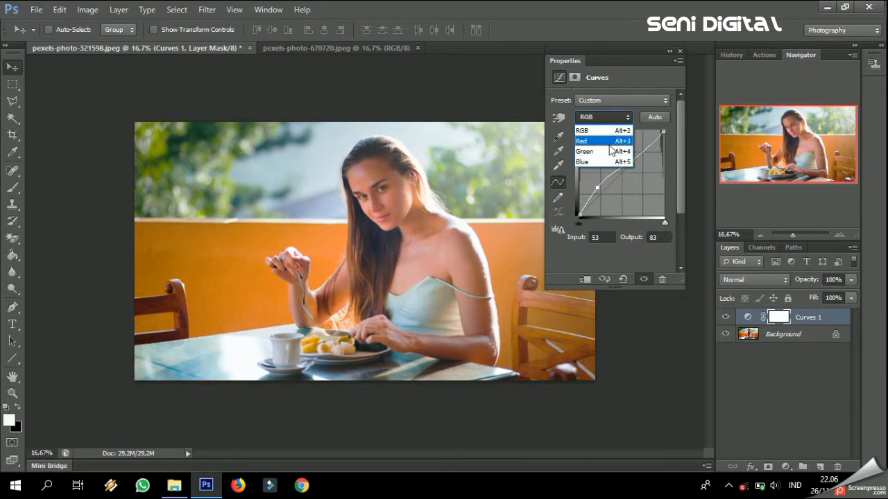
click(605, 140)
drag(616, 178, 640, 159)
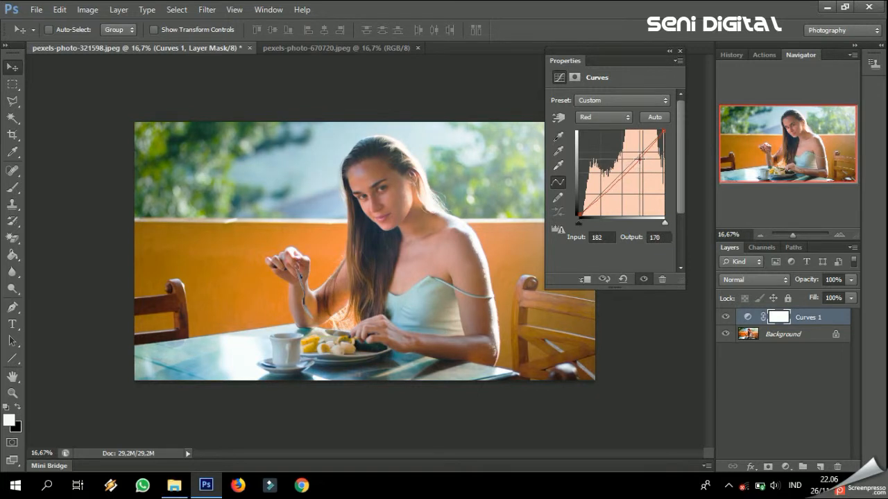
click(611, 187)
drag(612, 187, 613, 188)
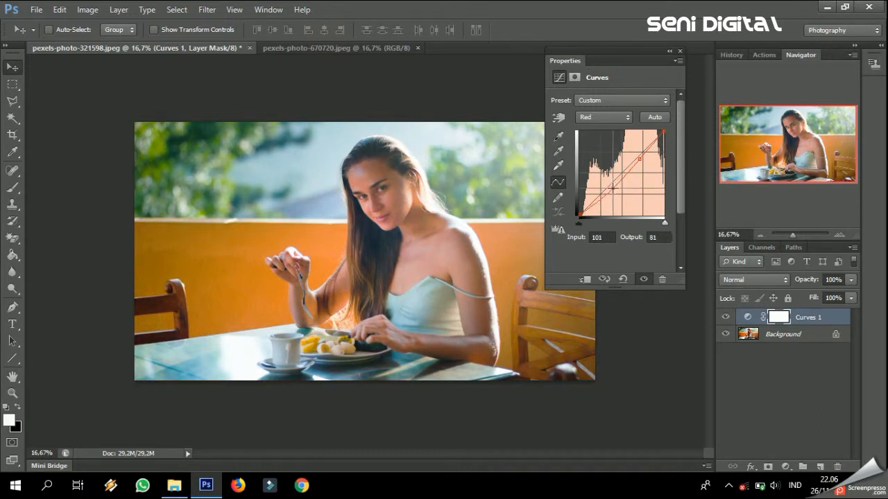
Lower the midtones of the Green channel's curve slightly with a point at input 121, output 119
click(606, 115)
click(605, 152)
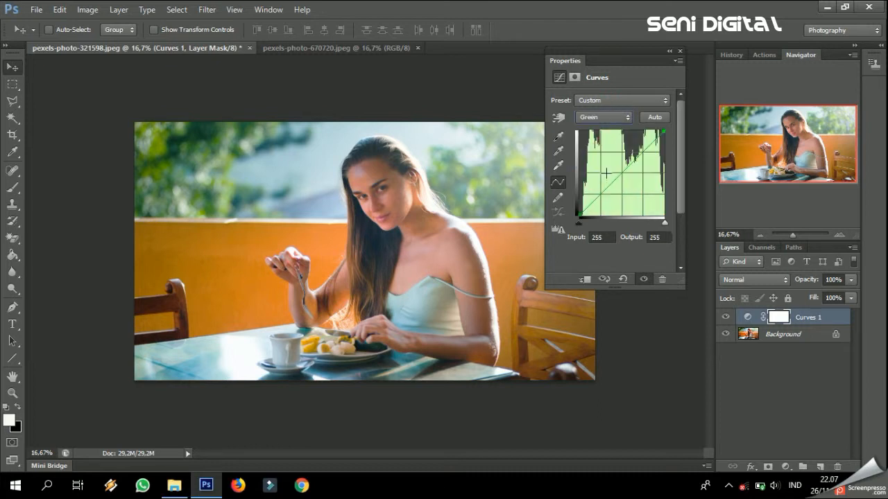
drag(616, 179, 619, 176)
Raise the Blue channel's curve with an upper-midtone point and a point at input 81, output 97, and close the curve properties
click(604, 119)
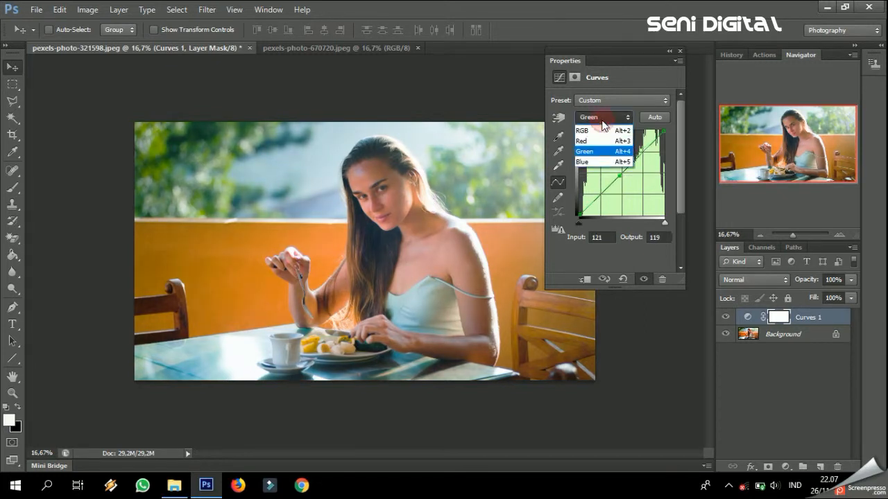
click(601, 162)
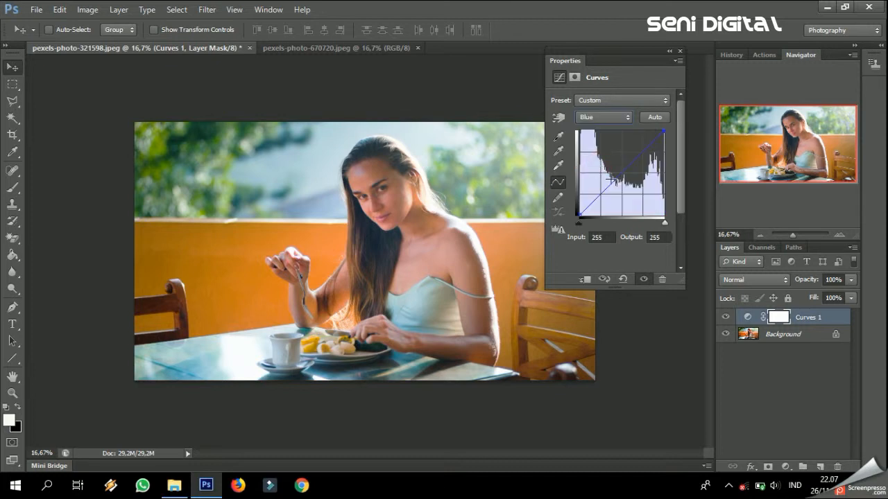
mouse_move(621, 174)
mouse_down()
mouse_move(626, 162)
mouse_move(605, 184)
mouse_up()
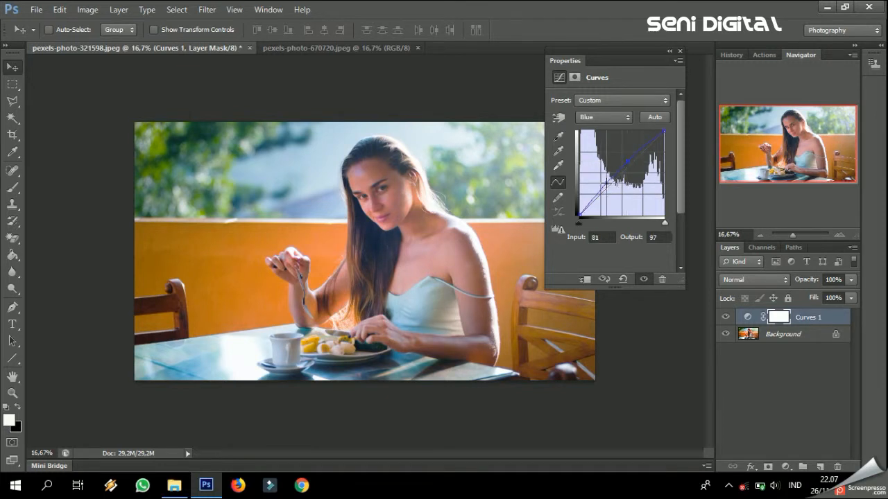
click(680, 51)
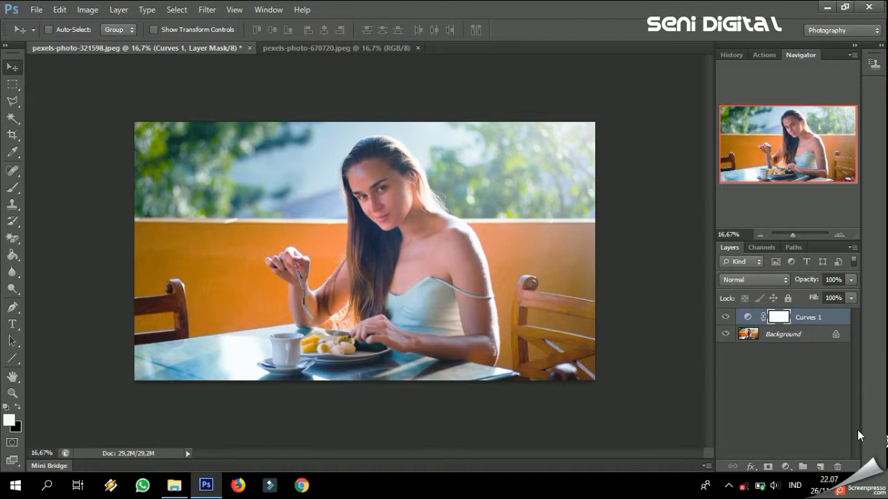
Toggle the curves layer's visibility to compare the portrait before and after the curve adjustment
click(726, 317)
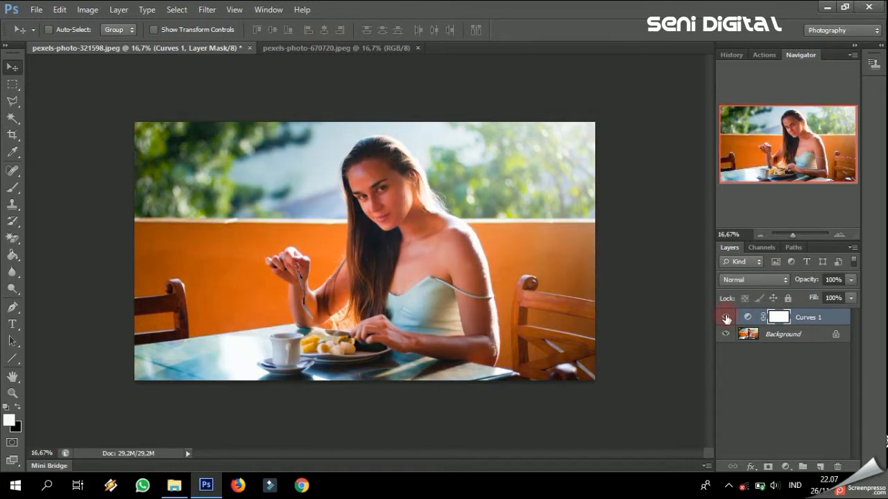
click(726, 318)
click(727, 318)
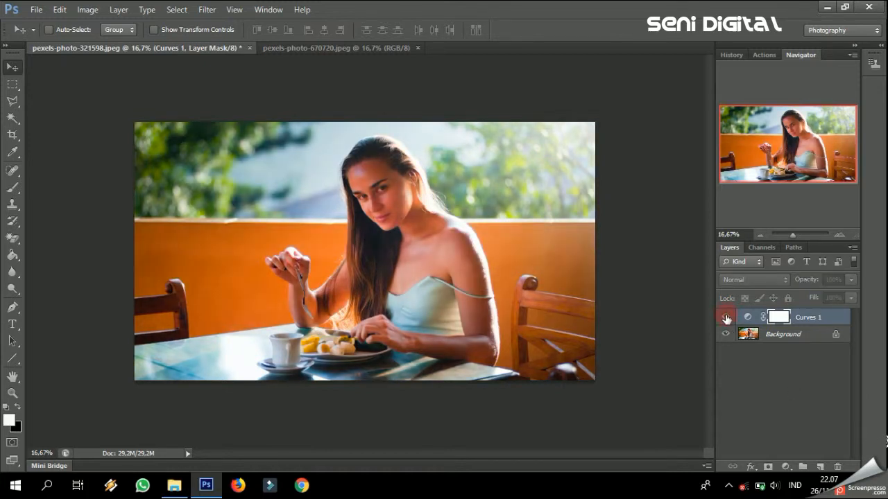
click(726, 318)
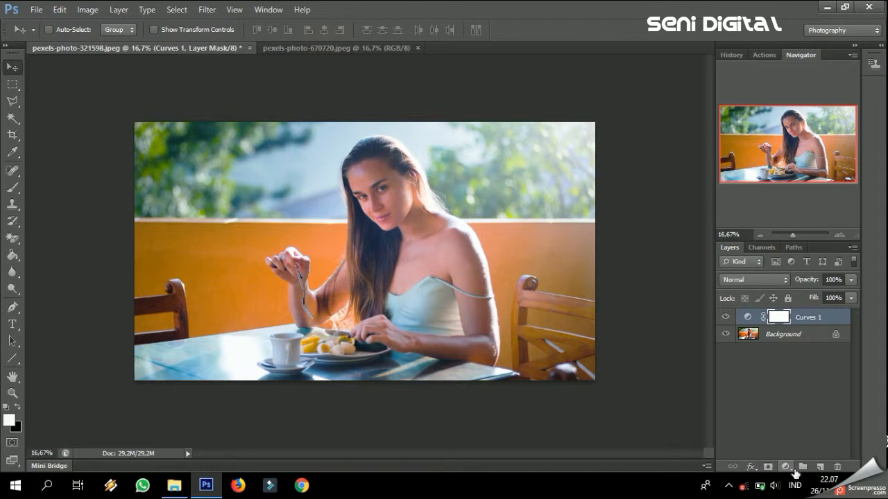
Add a Levels adjustment layer above the curves layer and set its output levels to 12 and 255
key(ctrl+g)
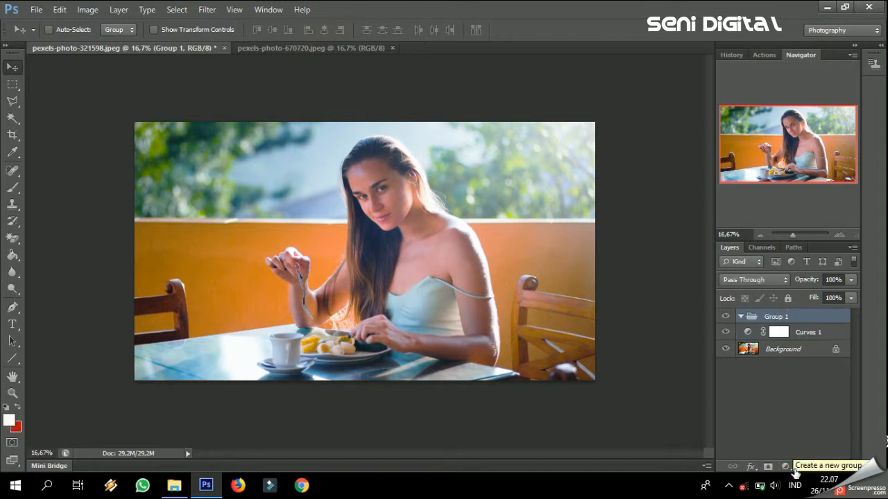
drag(811, 318, 837, 467)
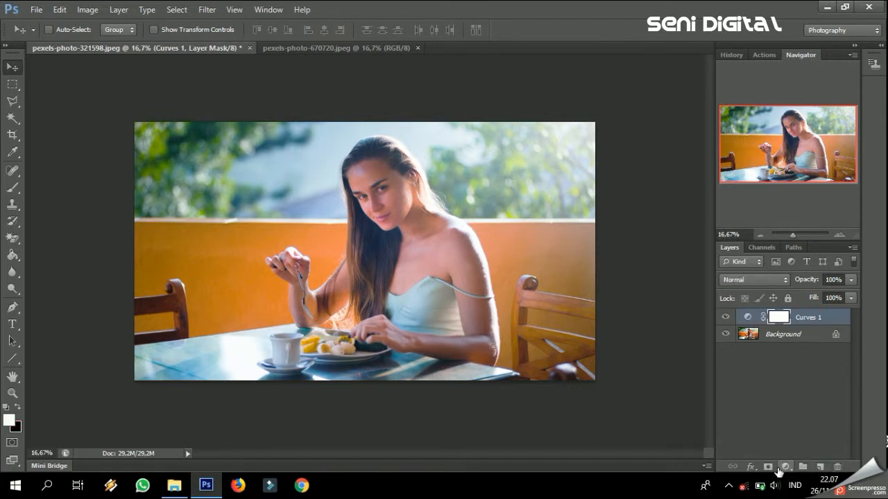
click(786, 467)
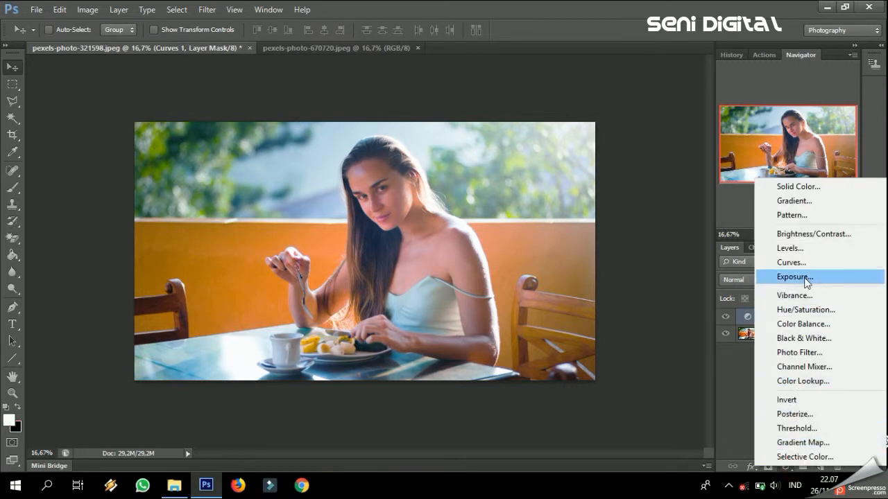
click(807, 251)
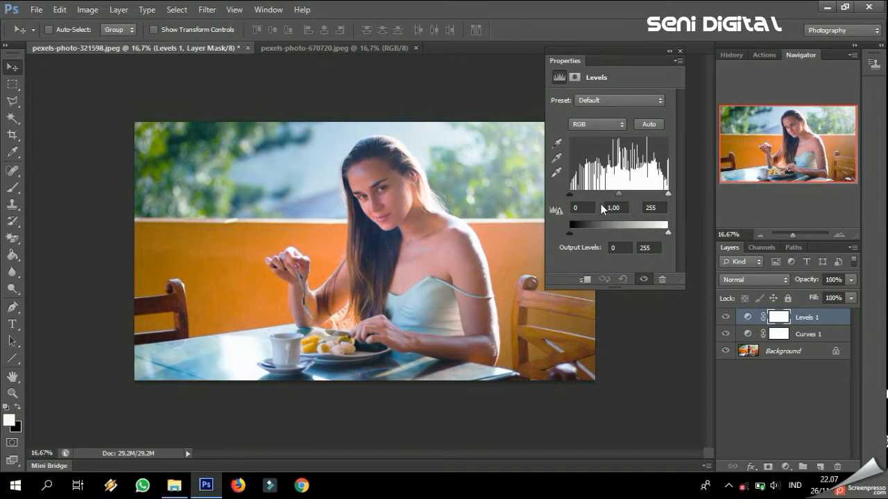
mouse_move(573, 237)
mouse_down()
mouse_move(581, 238)
mouse_move(573, 237)
mouse_up()
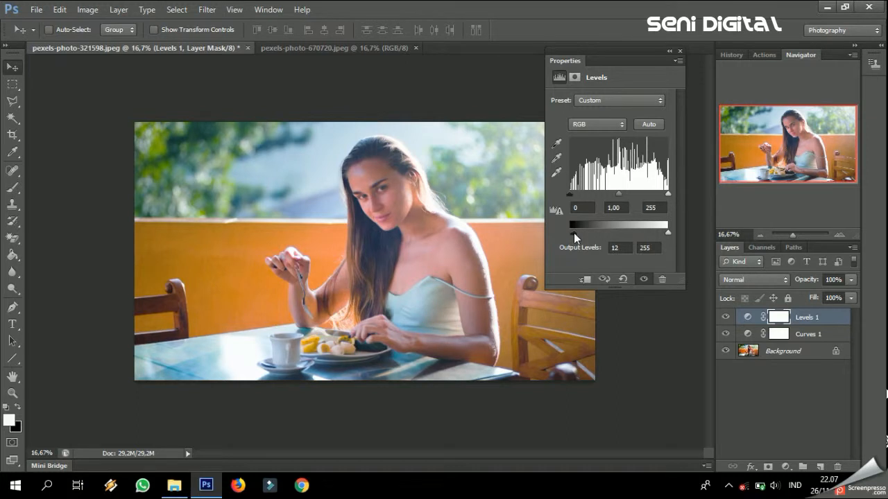
mouse_move(669, 236)
mouse_down()
mouse_move(659, 231)
mouse_move(674, 233)
mouse_up()
Set the Levels input black point to 10 with the white point at 255, and close the levels properties
drag(570, 196, 582, 195)
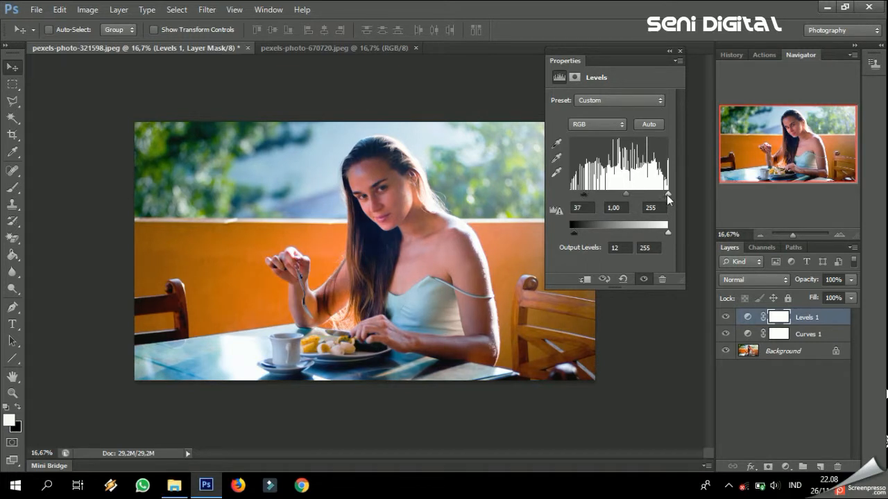
drag(667, 194, 654, 194)
drag(586, 195, 582, 195)
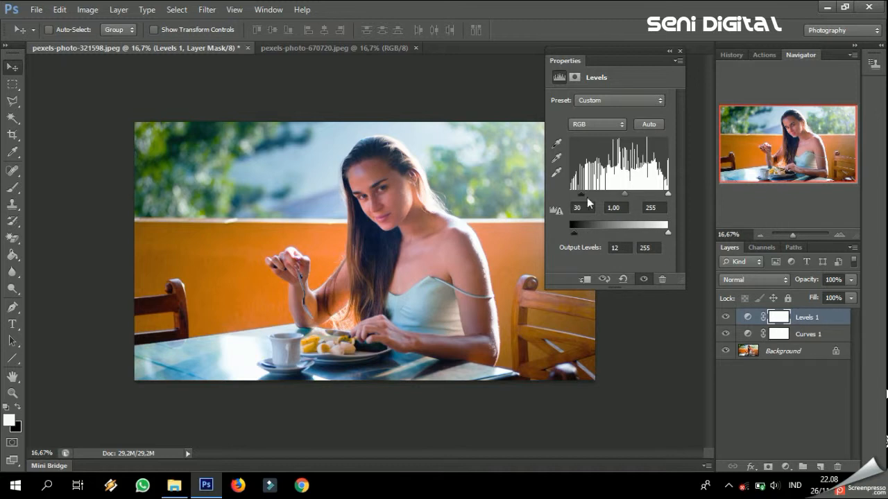
click(581, 194)
drag(581, 197, 573, 197)
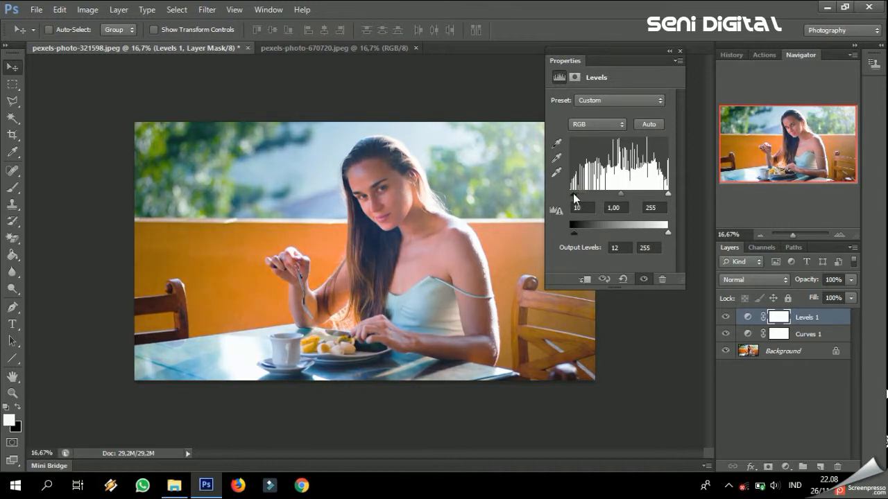
click(627, 102)
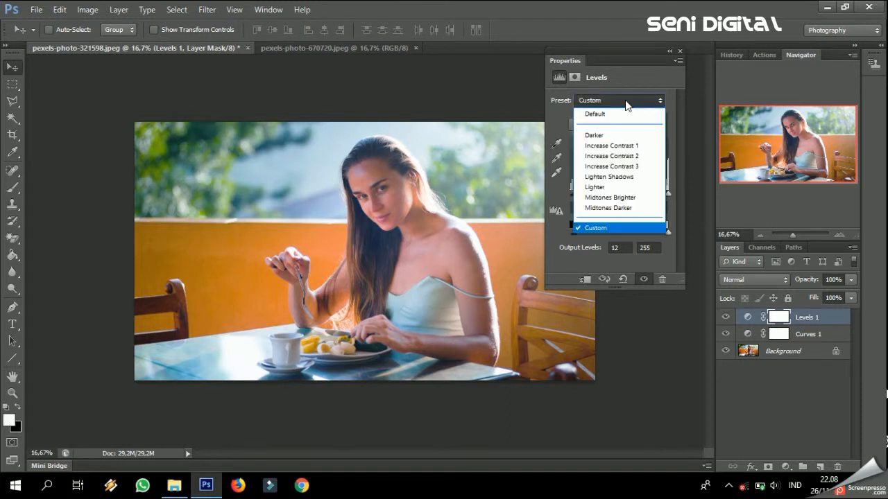
click(681, 54)
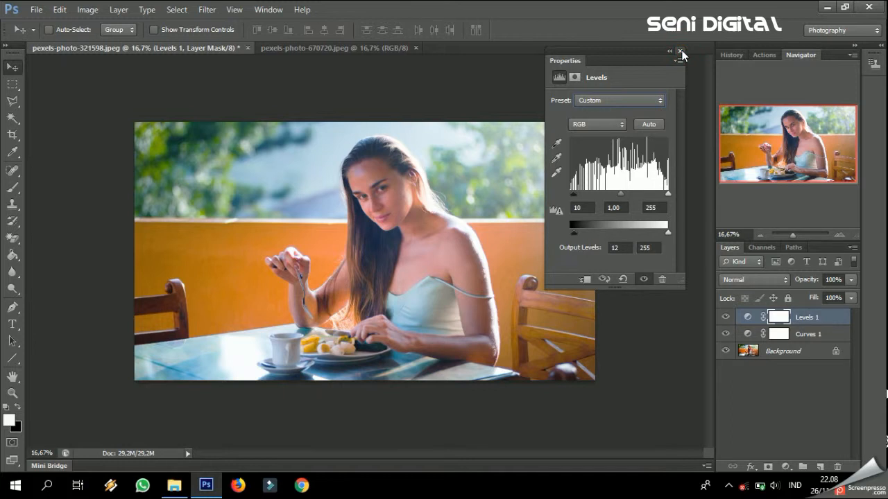
click(681, 51)
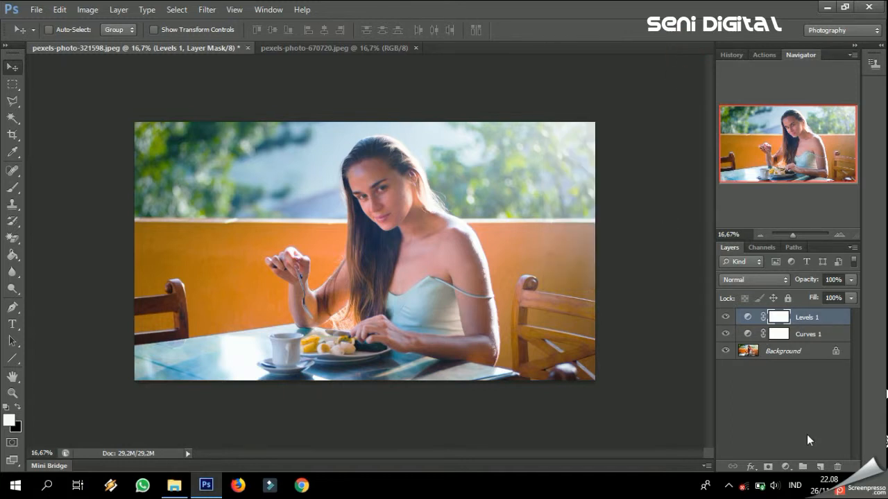
Add a Hue/Saturation adjustment layer above the levels layer, fine-tune its master saturation and close its properties
click(786, 467)
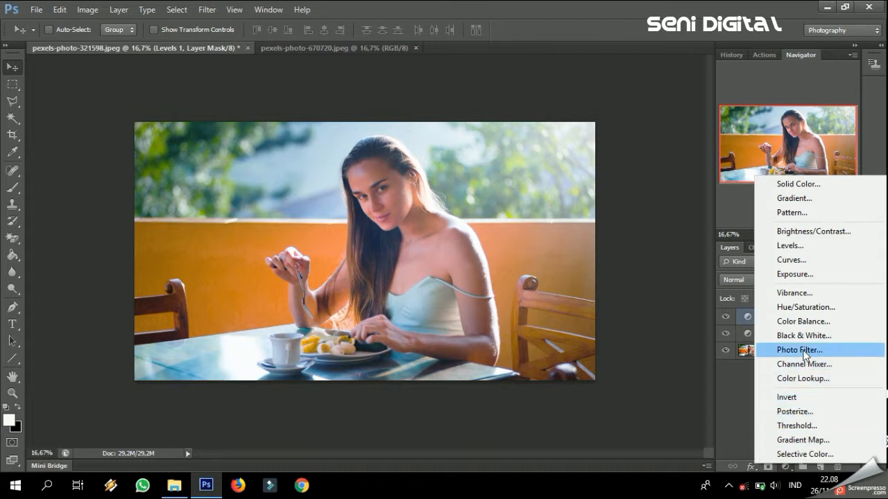
click(805, 307)
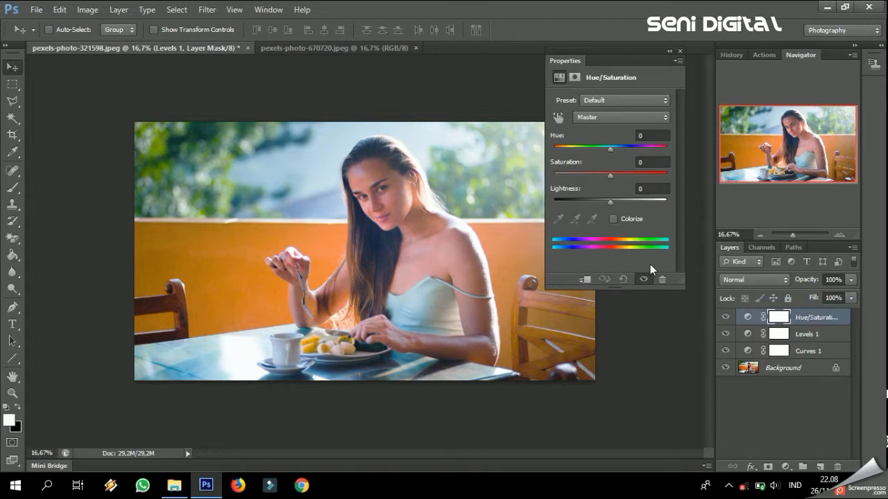
click(610, 176)
mouse_move(611, 176)
mouse_down()
mouse_move(599, 176)
mouse_move(612, 181)
mouse_up()
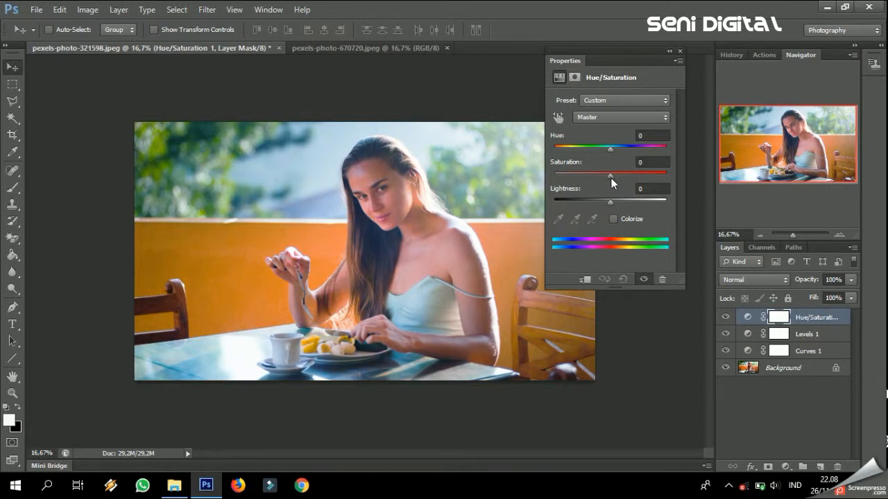
drag(612, 182, 612, 181)
click(679, 52)
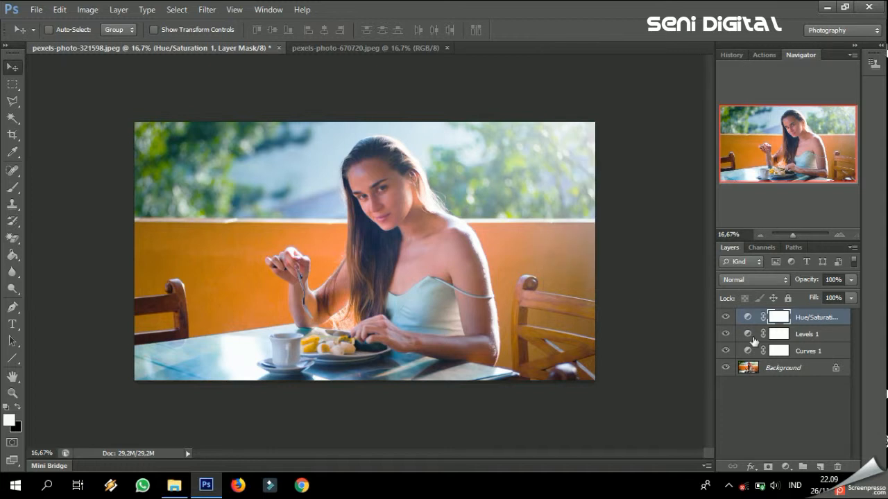
Toggle the Hue/Saturation layer's visibility to compare the portrait with and without it
click(725, 317)
click(725, 317)
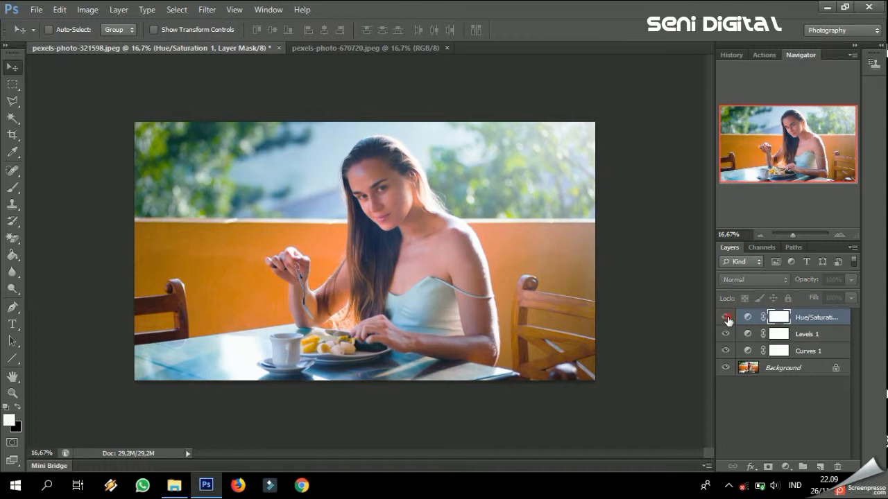
click(726, 317)
click(725, 317)
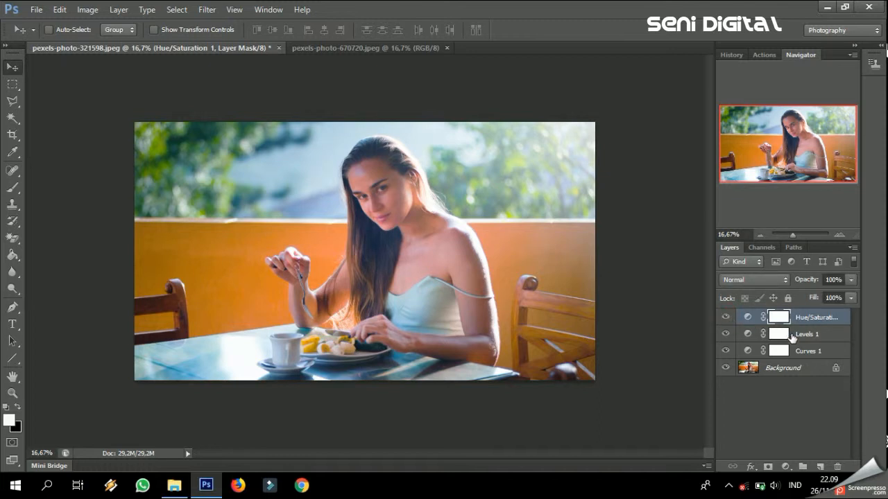
Add a Brightness/Contrast adjustment layer above the Hue/Saturation layer, fine-tune its contrast and close its properties
click(786, 467)
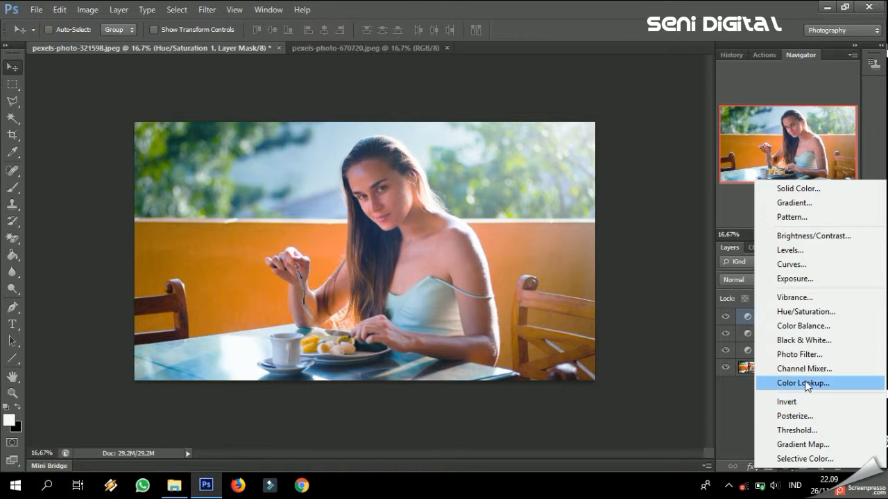
click(823, 236)
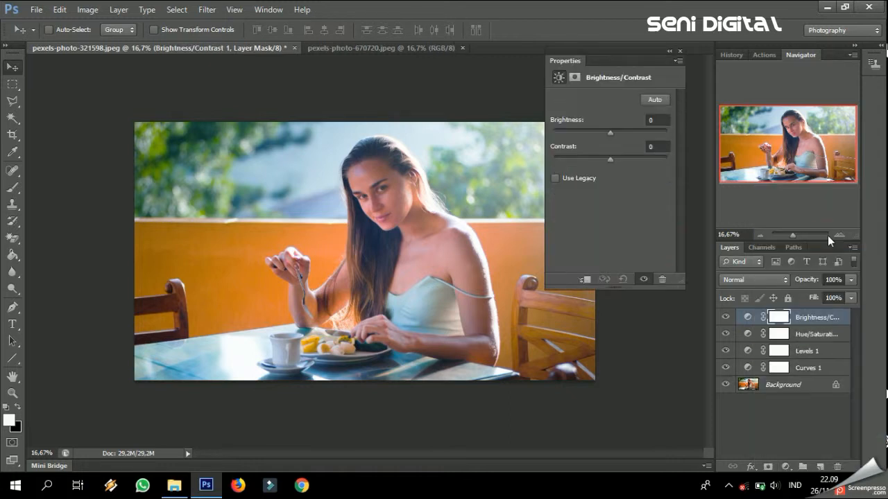
drag(608, 162, 611, 142)
drag(615, 159, 612, 157)
click(681, 51)
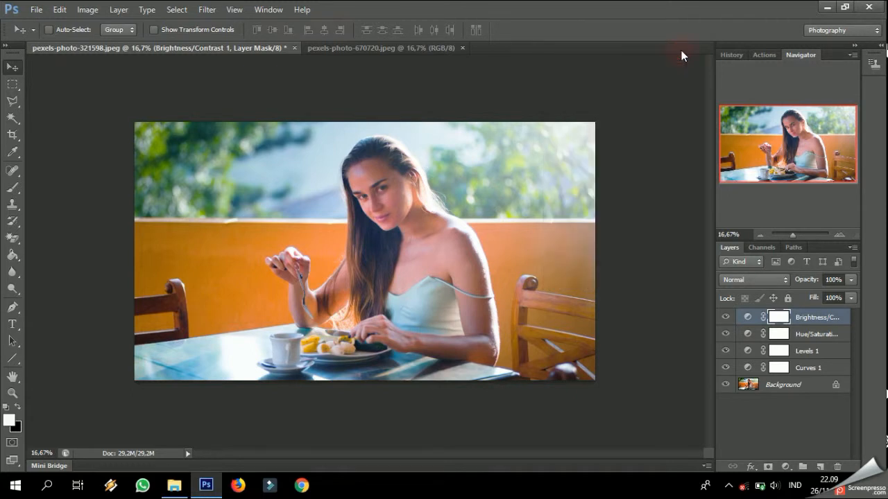
Group the Brightness/Contrast, Hue/Saturation, Levels and Curves adjustment layers together above the background
shift+click(809, 336)
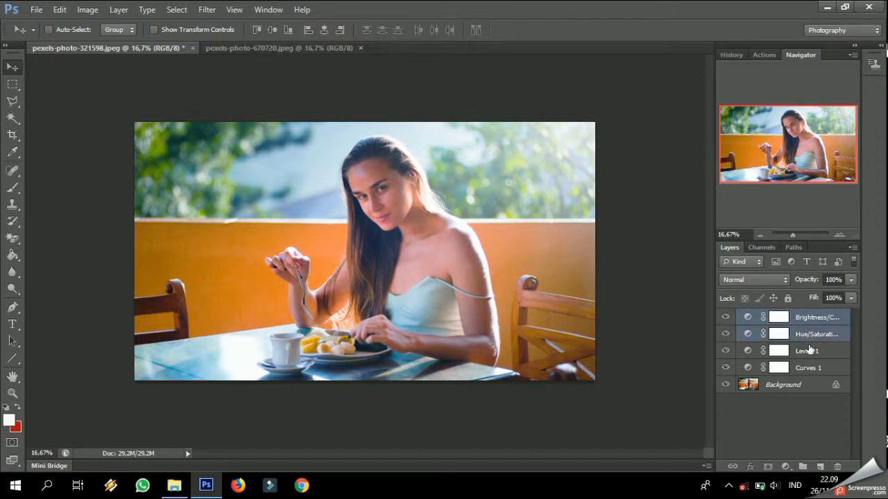
shift+click(808, 351)
shift+click(808, 368)
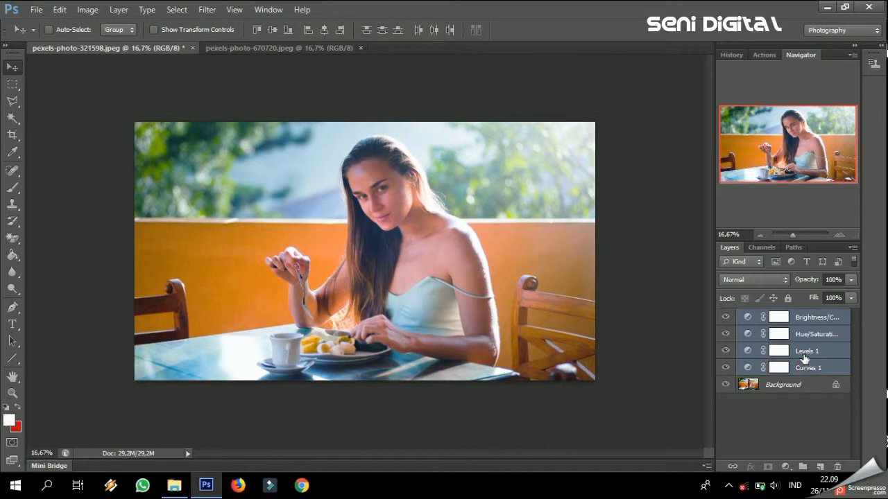
key(ctrl+g)
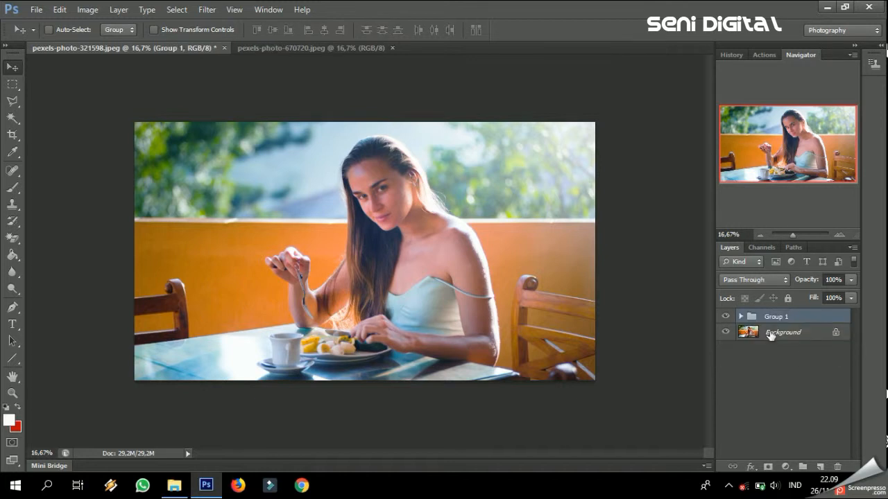
Toggle the adjustment group's visibility to compare the portrait before and after grading, leaving the group shown
click(727, 317)
click(726, 317)
click(726, 317)
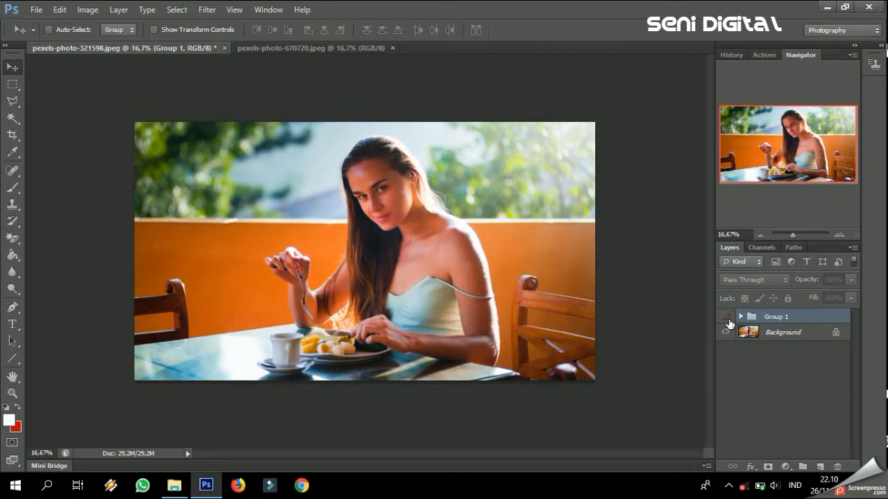
click(727, 318)
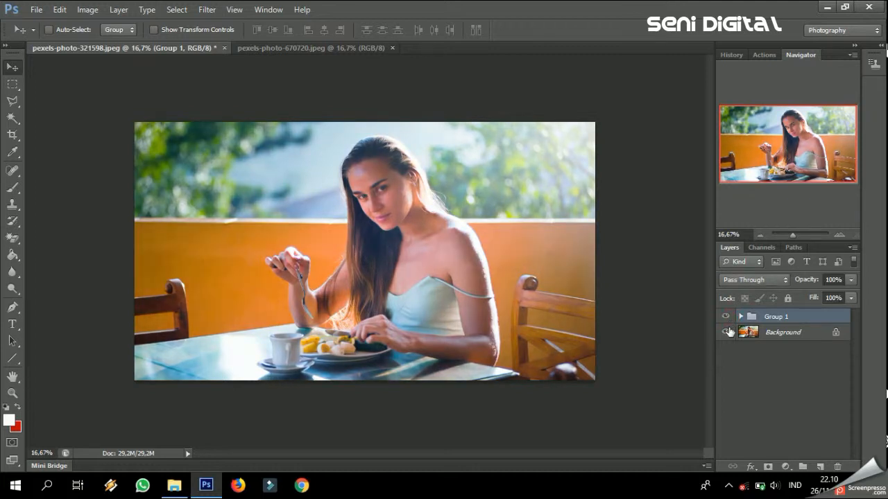
Add an empty layer above the group and a Gradient Map adjustment layer over it using the Black, White preset, and close its properties
click(819, 466)
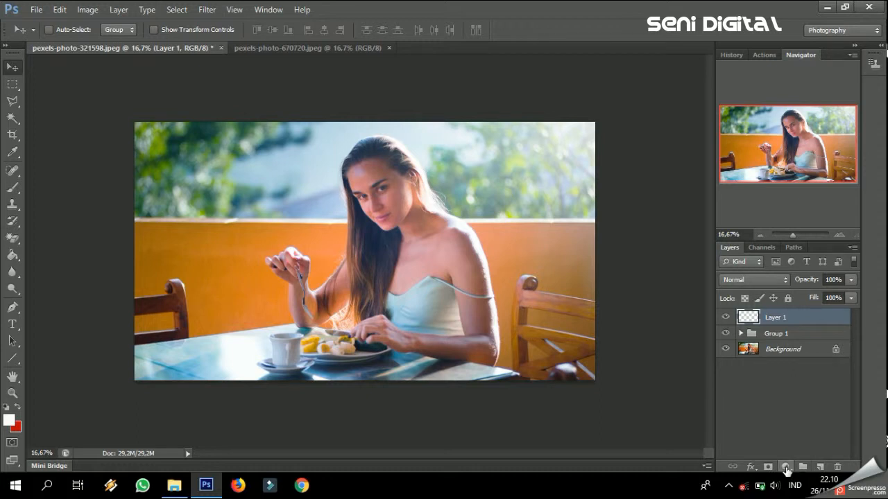
click(786, 467)
click(798, 443)
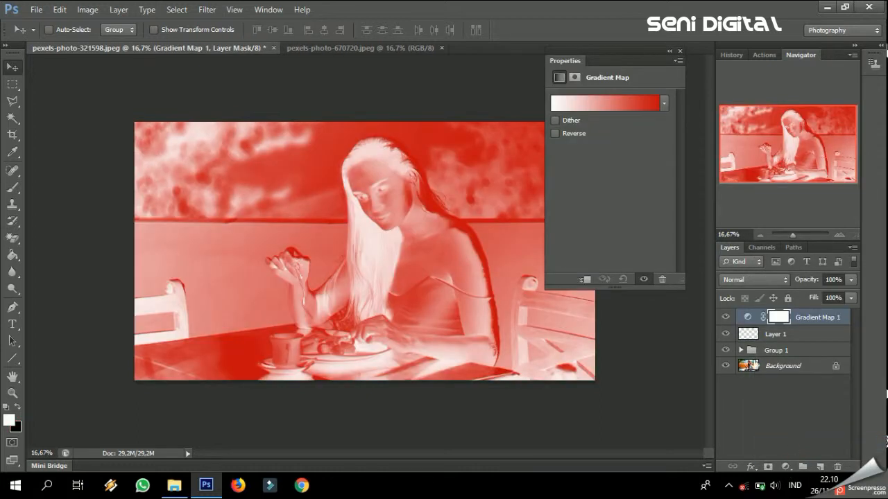
click(641, 102)
click(607, 130)
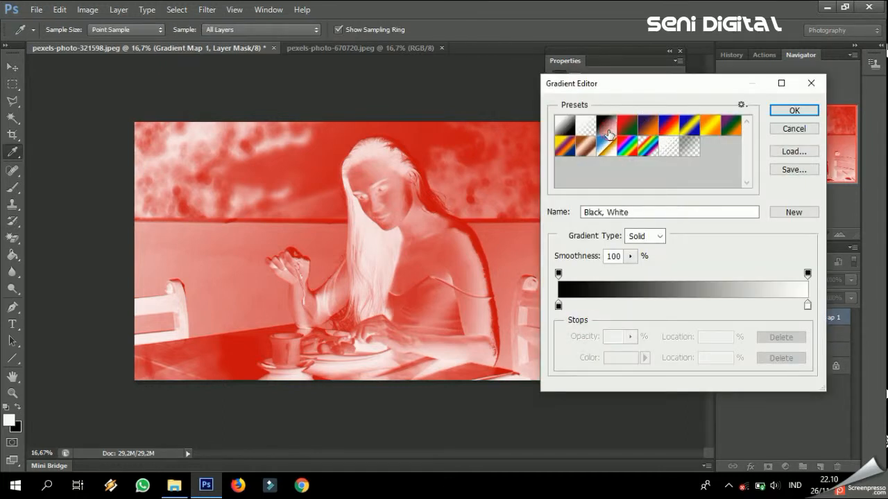
click(790, 111)
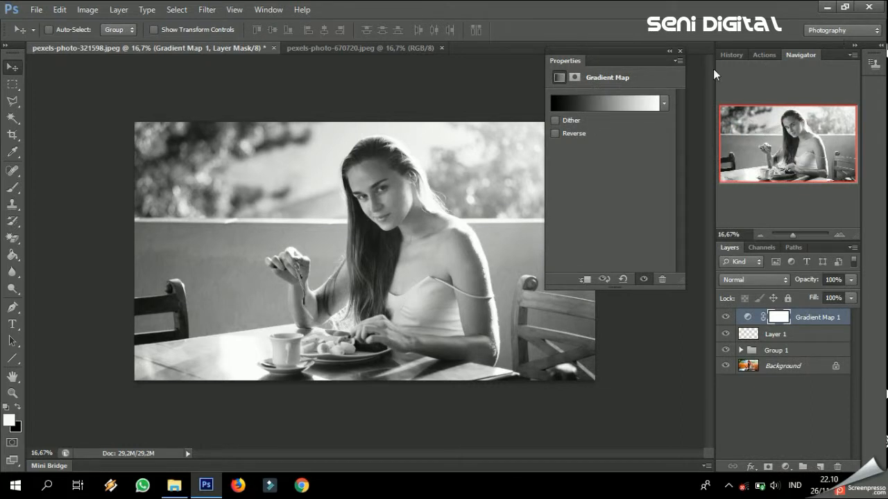
click(679, 51)
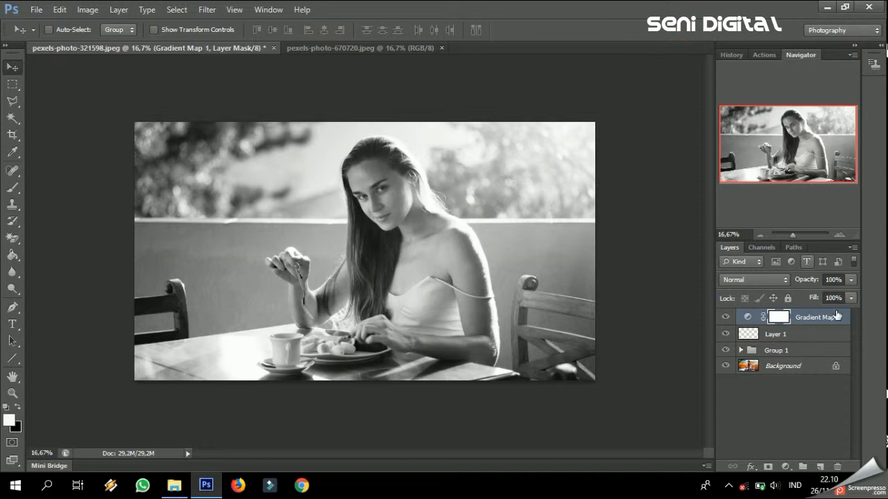
Set the Gradient Map layer's blend mode to Luminosity and toggle its visibility to compare the result
click(767, 280)
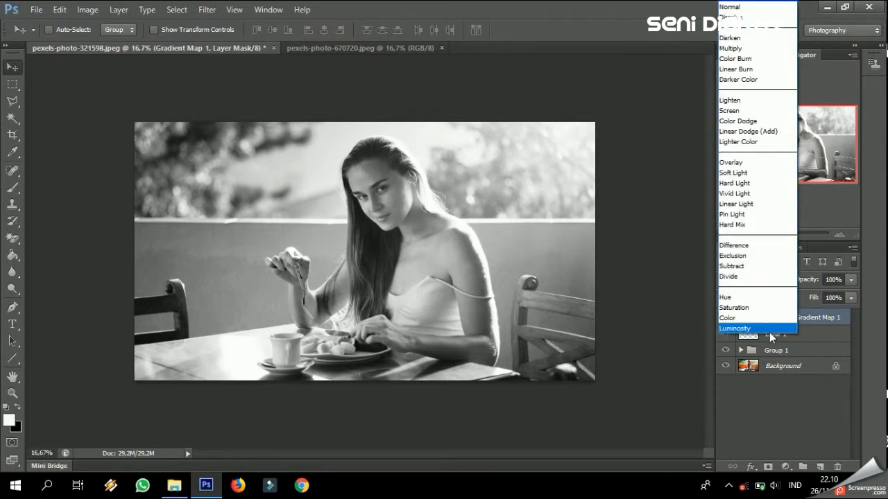
click(766, 328)
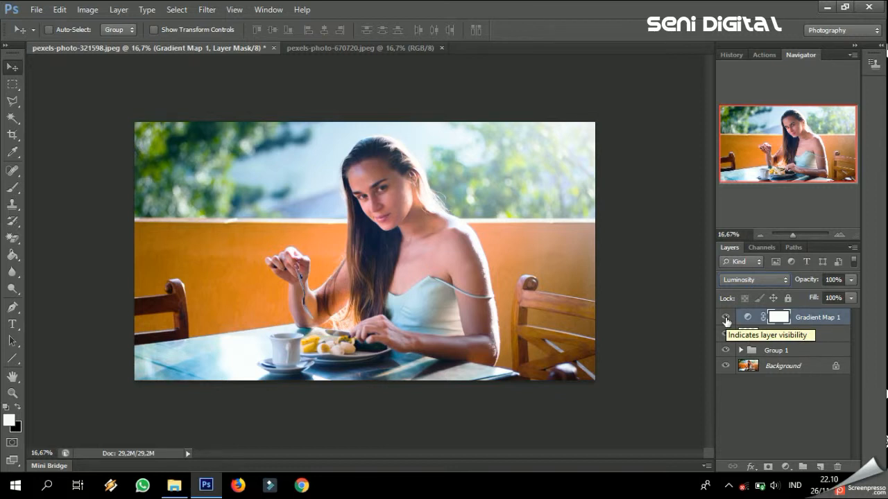
click(726, 319)
click(726, 319)
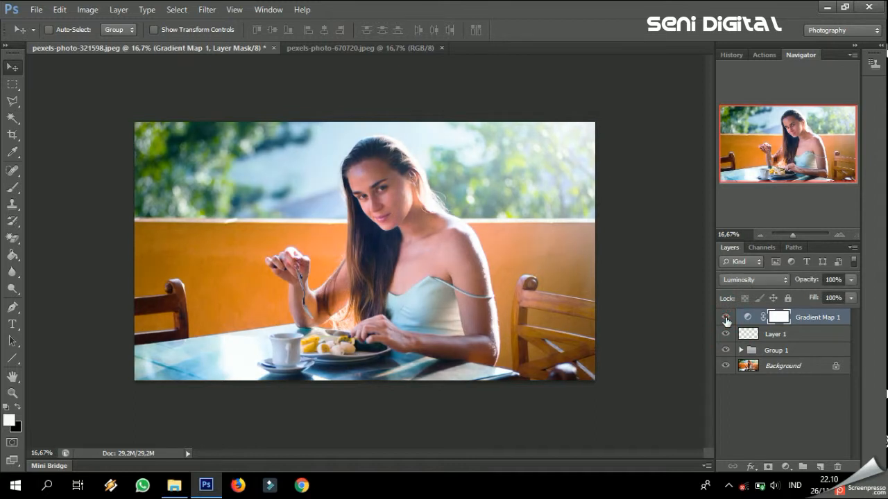
click(726, 318)
click(726, 318)
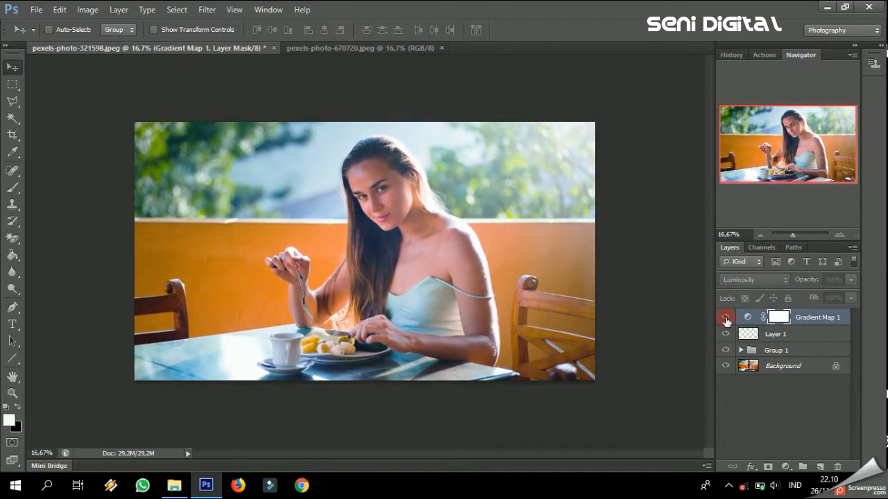